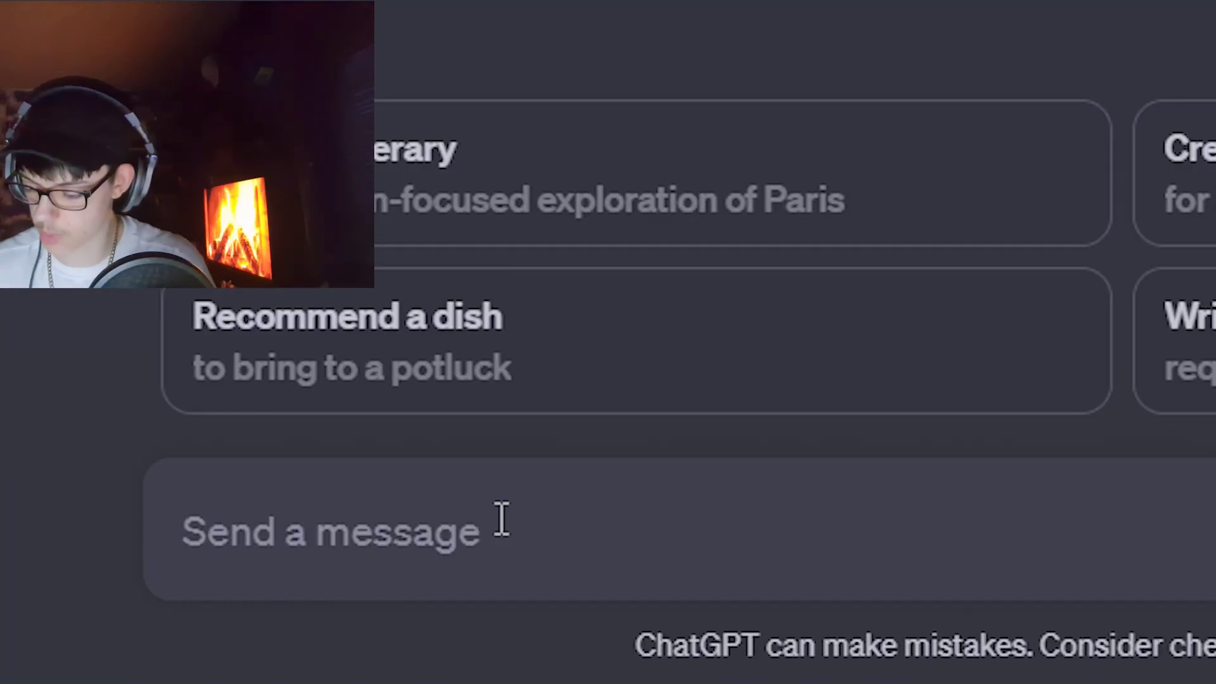
text(hello hg)
Send ChatGPT a greeting and a request for a song genre, tempo and key.
key(BackSpace)
text(ow are you)
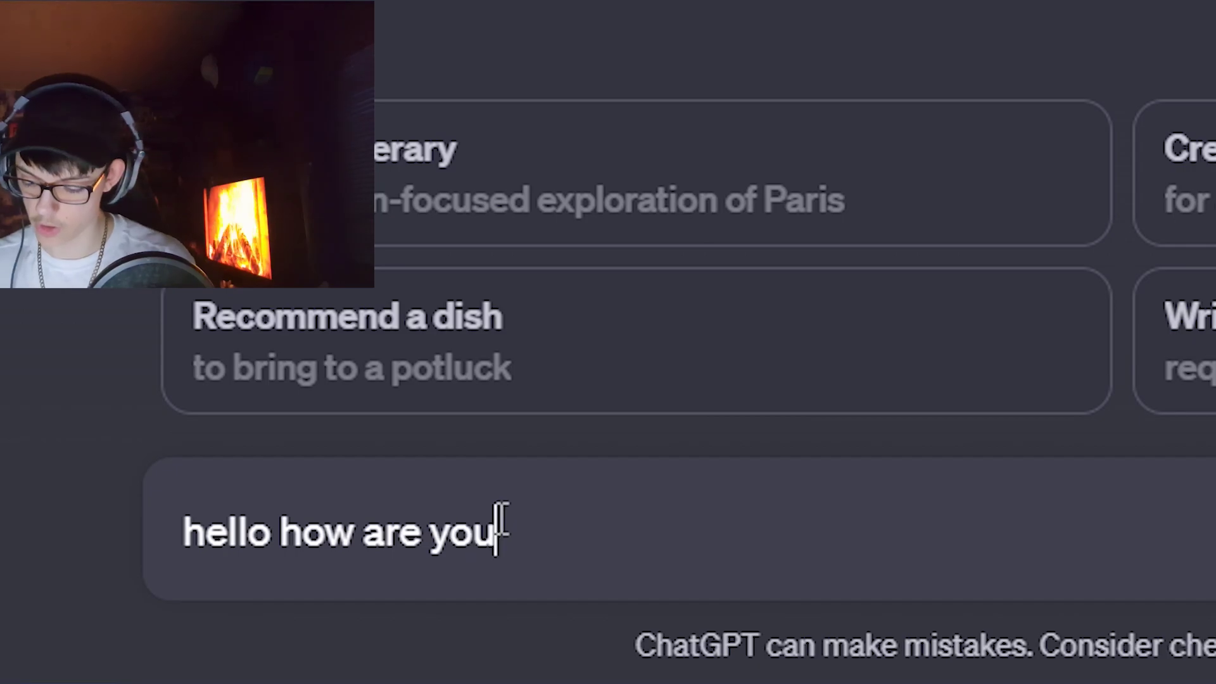
text( m)
text(rt)
text( best)
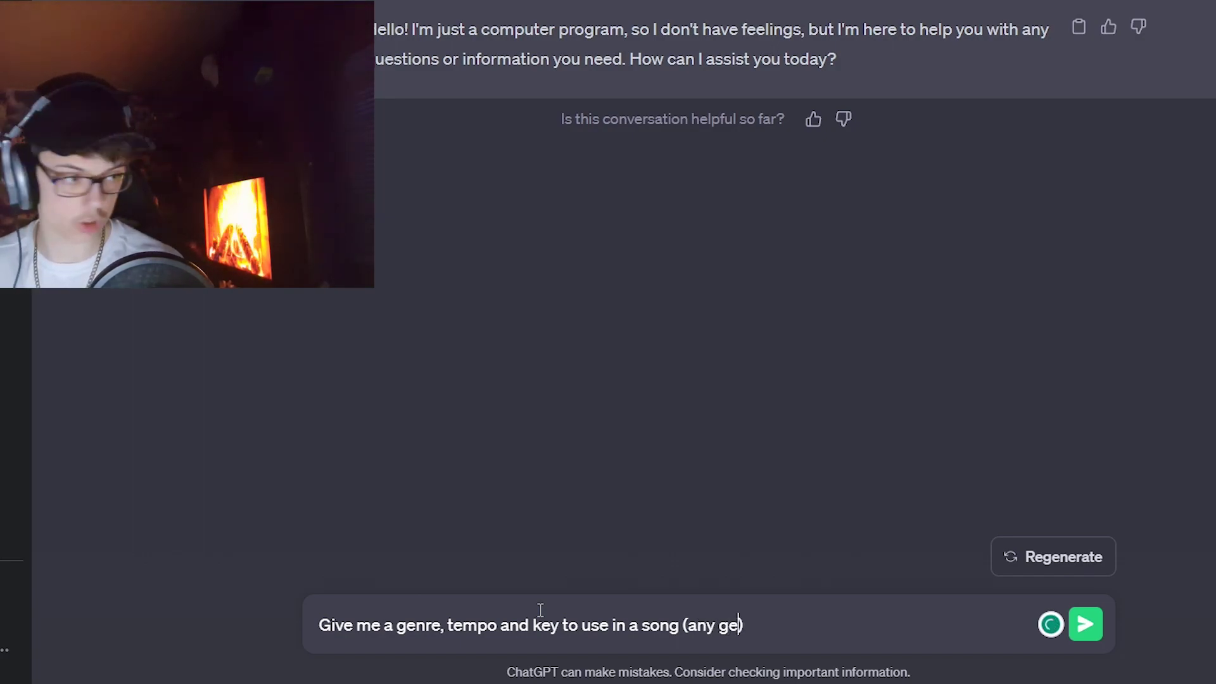
text(nre)
key(Return)
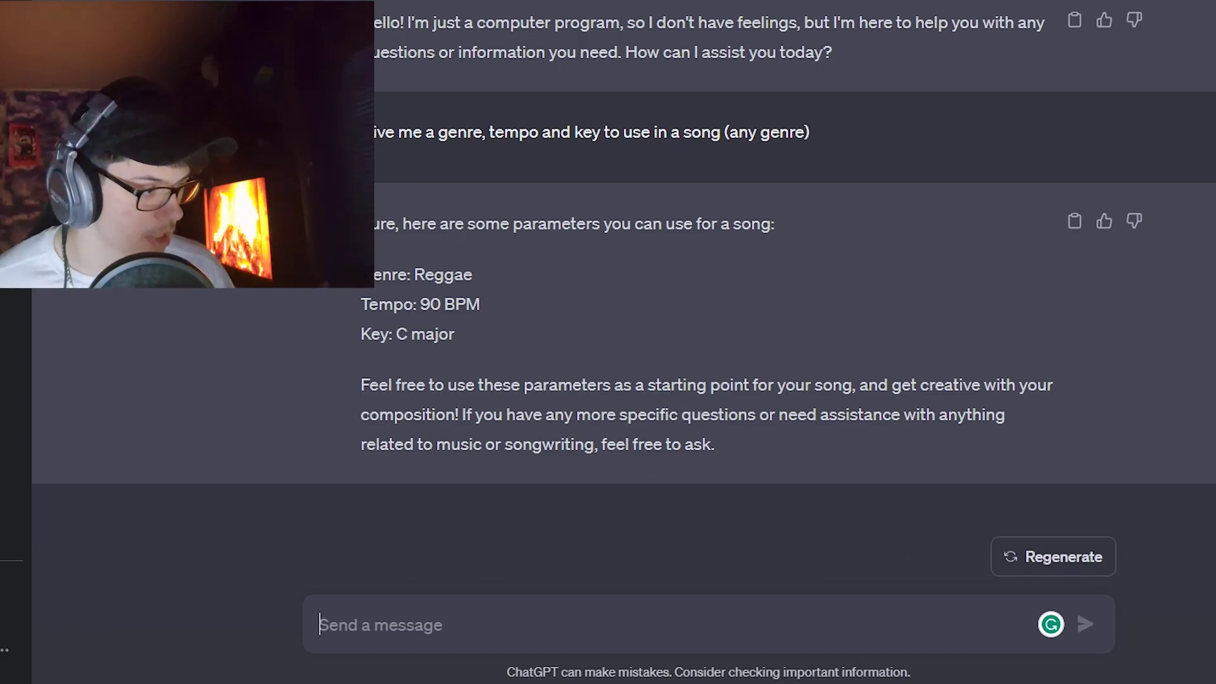
Search Splice for reggae samples and apply a 90 BPM tempo filter.
mouse_move(885, 674)
click(437, 672)
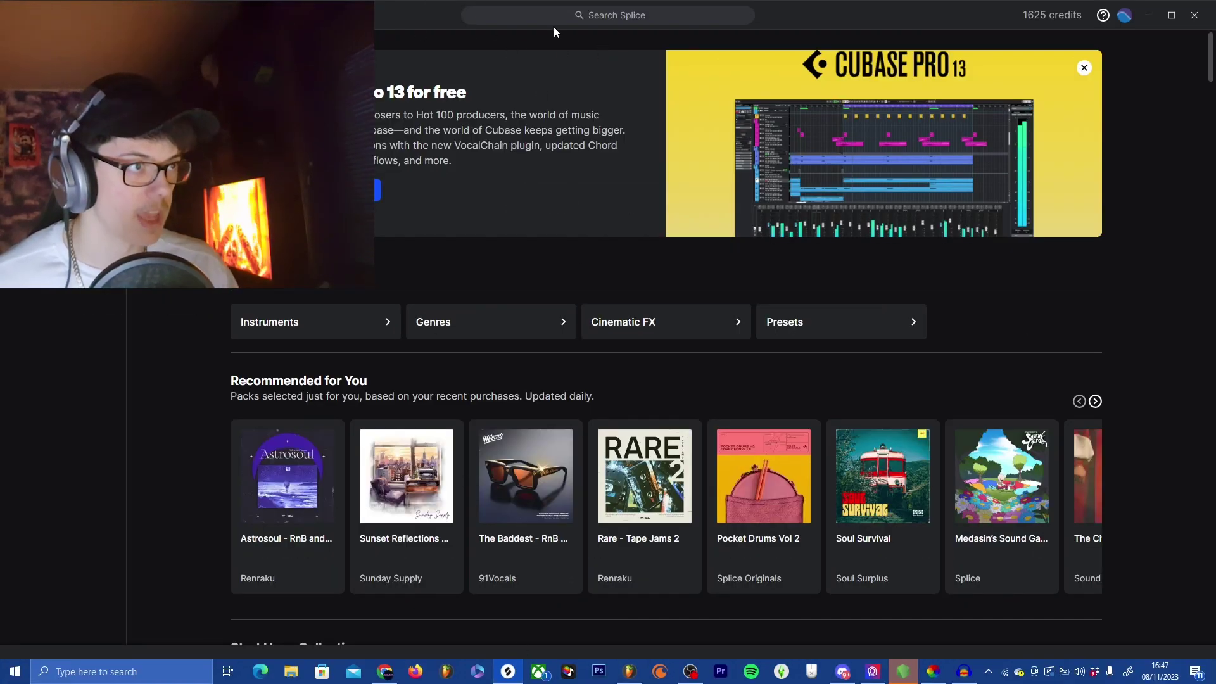
text(regae)
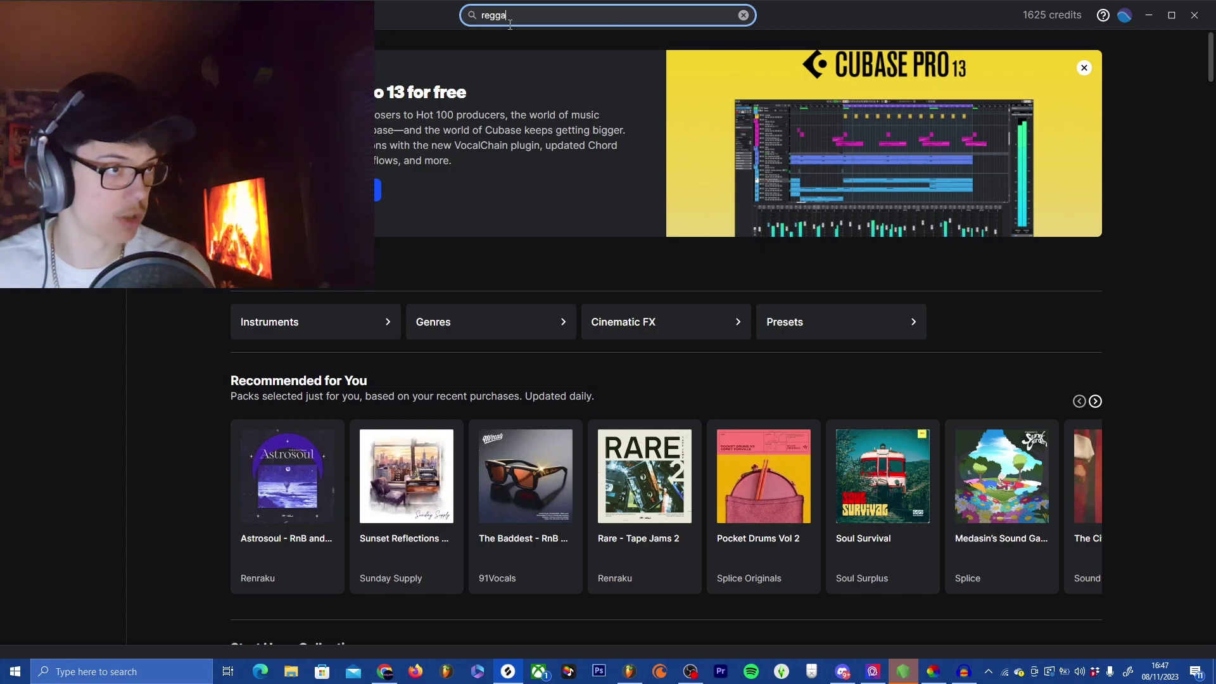
key(Return)
click(575, 132)
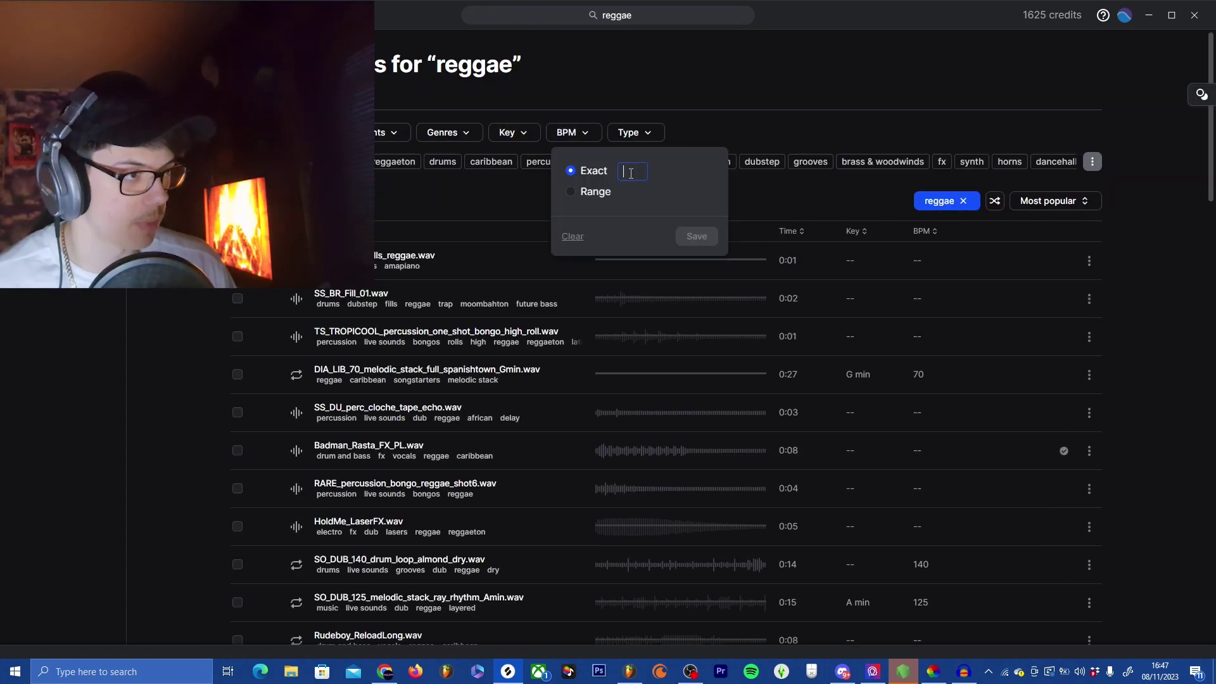
text(90)
click(697, 237)
Filter the reggae results to the key of C major.
click(516, 133)
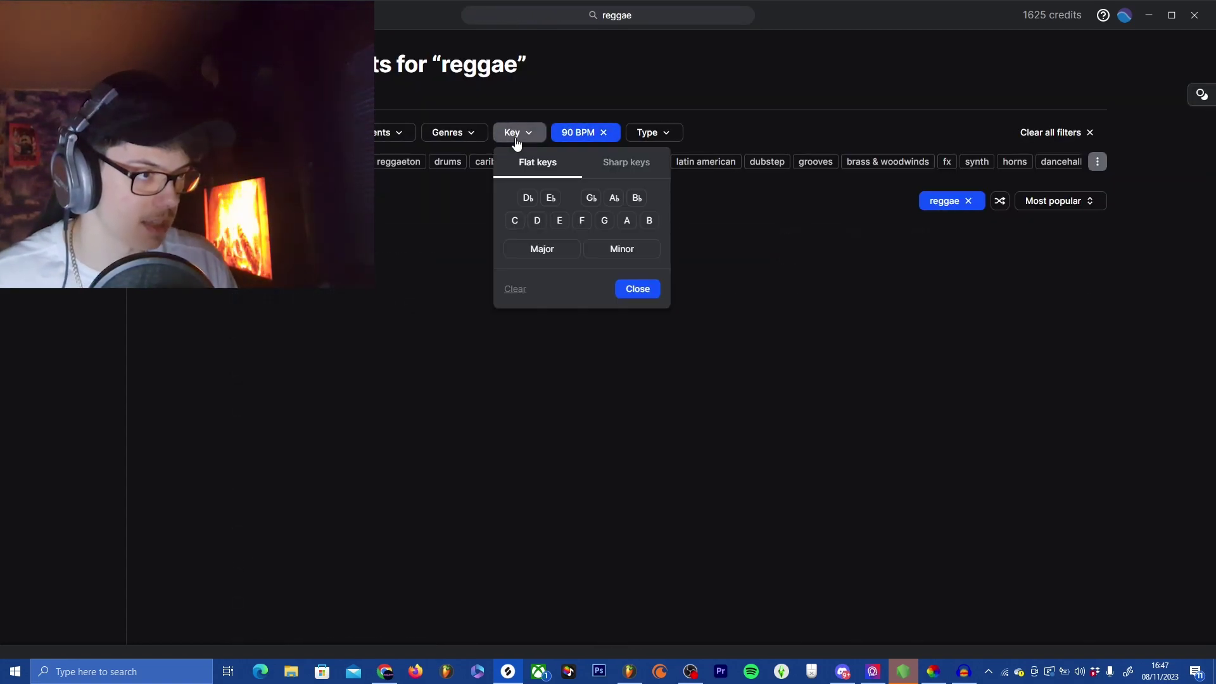
click(514, 221)
click(541, 249)
click(638, 290)
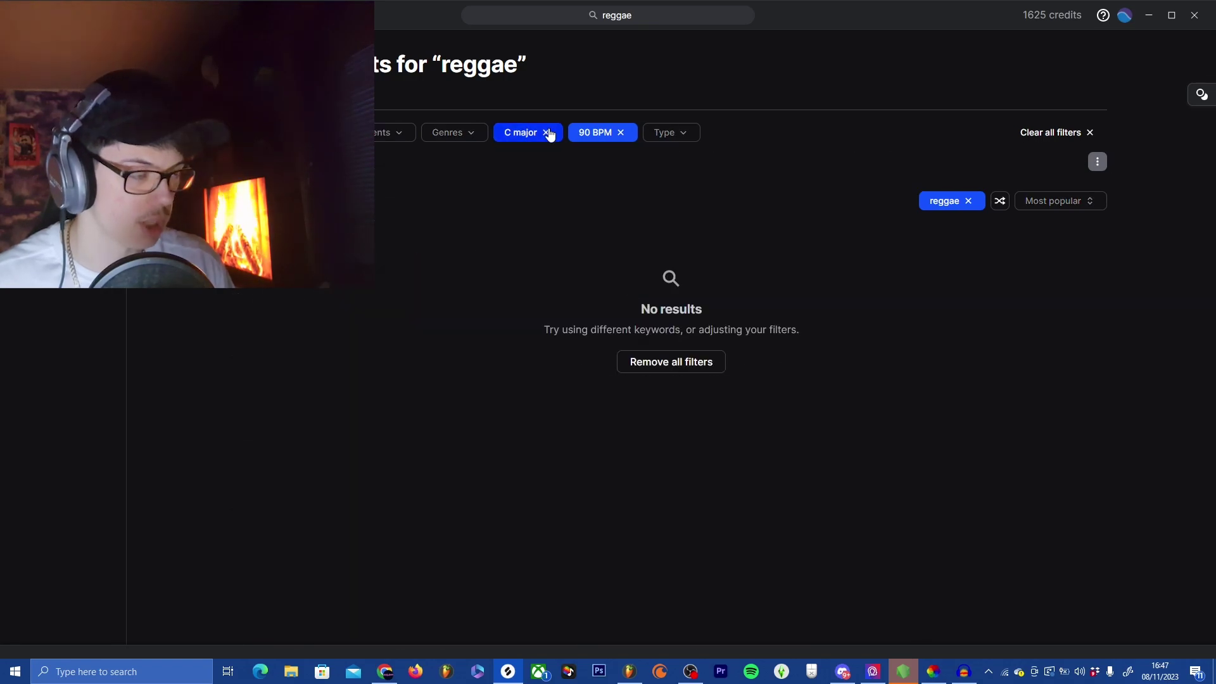
Widen the tempo filter to 80–100 BPM and preview the wurli riff and melodic stack loops.
click(596, 132)
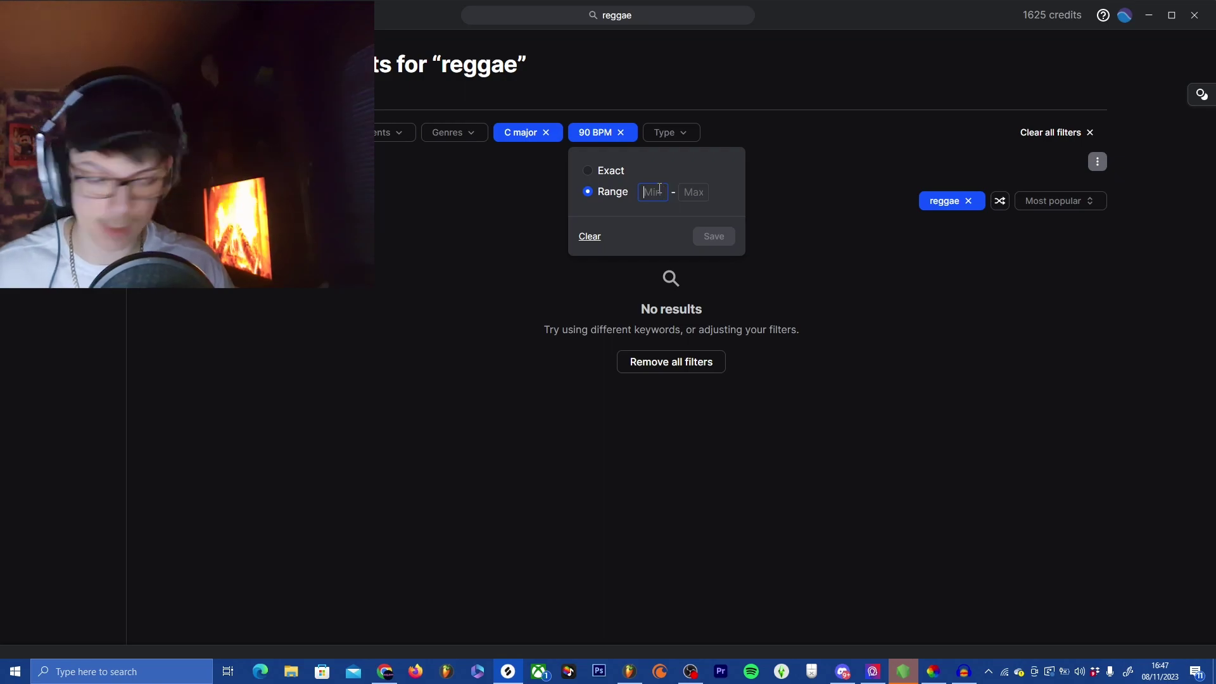
text(80)
click(698, 193)
text(100)
key(Return)
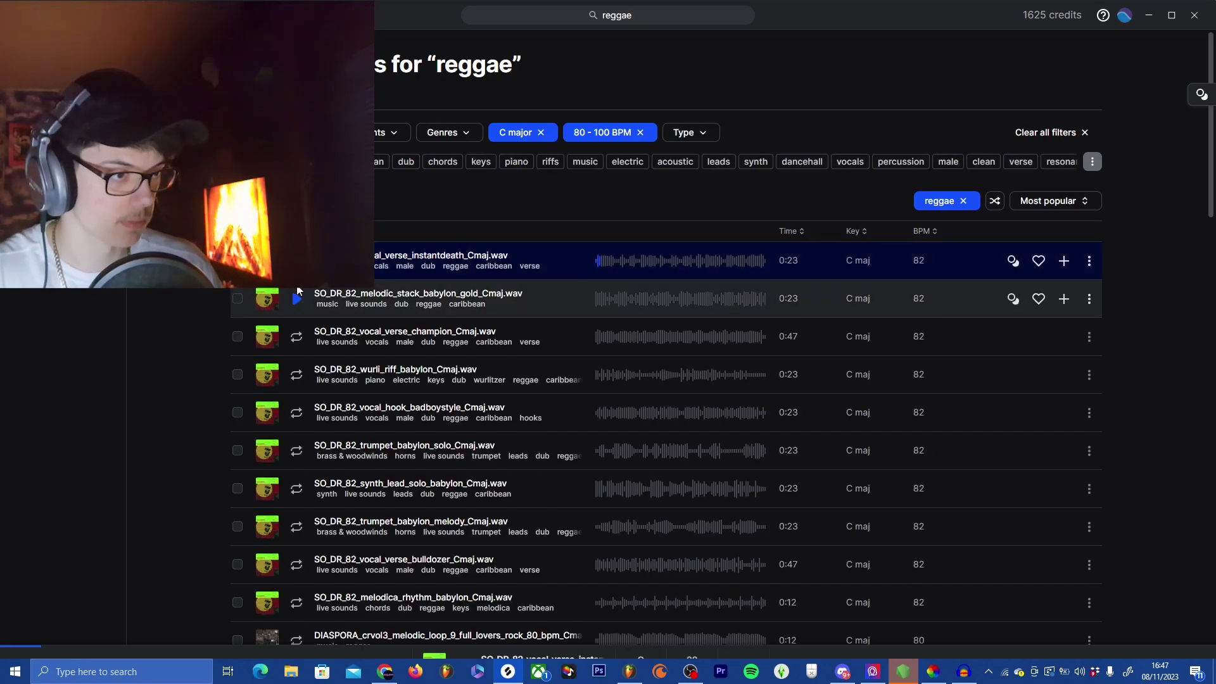
scroll(298, 294, down, 1)
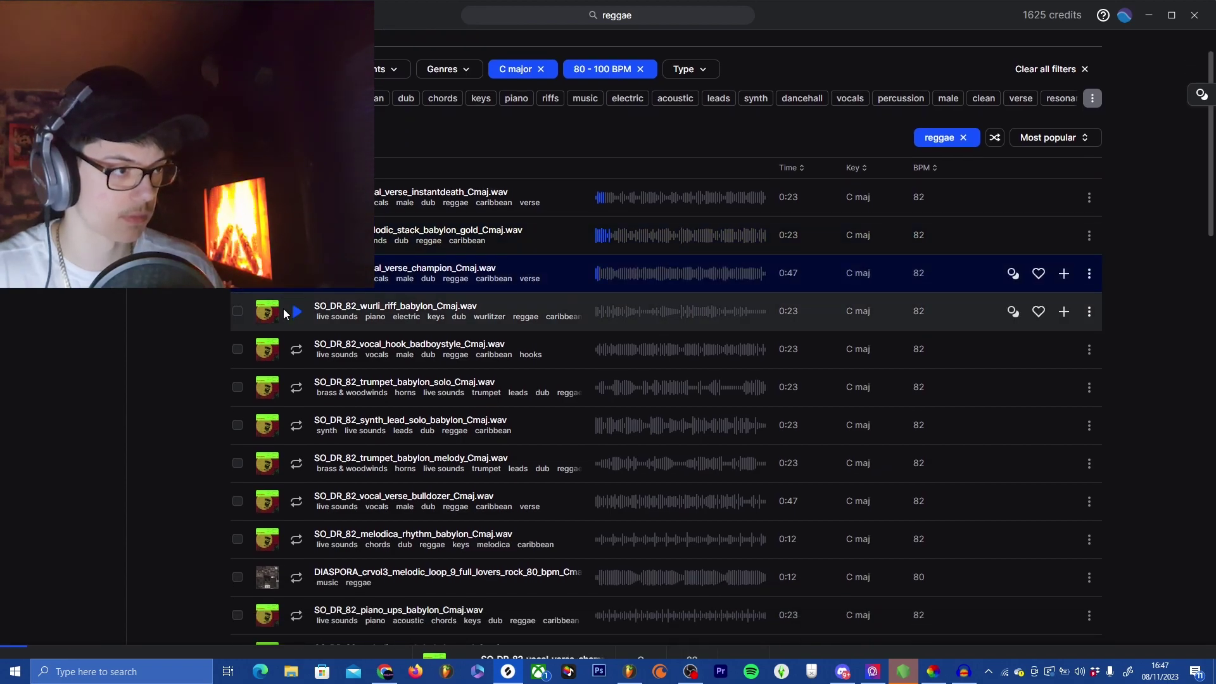
click(296, 313)
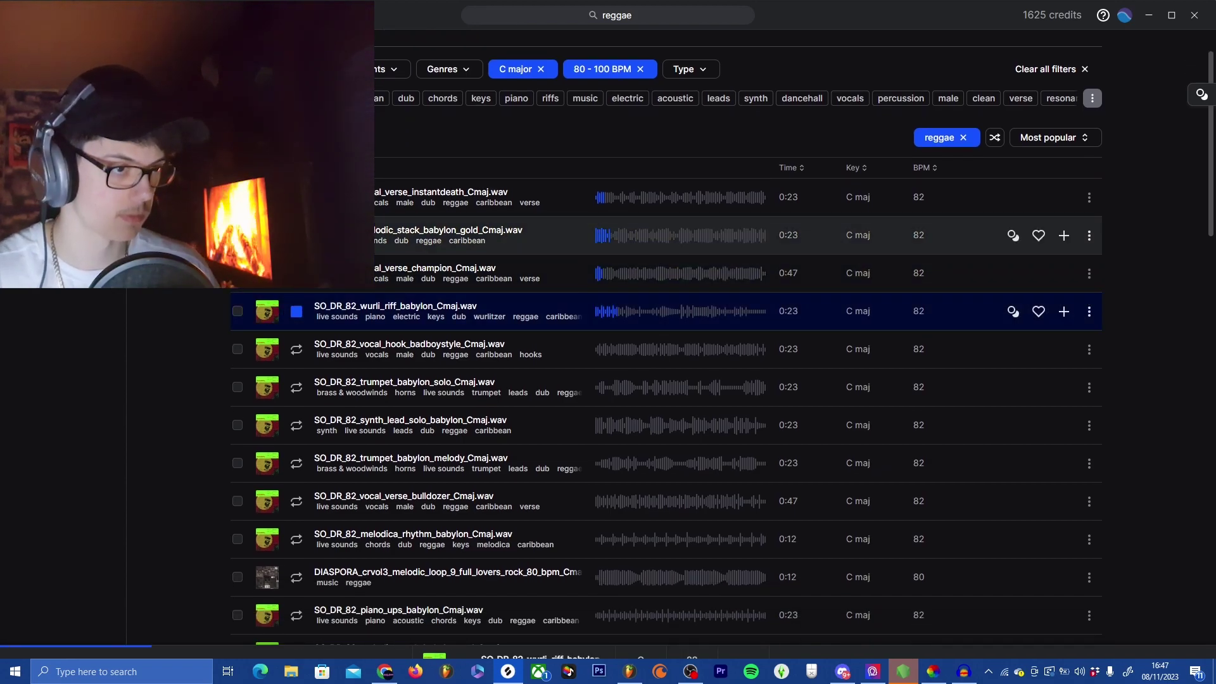
click(295, 235)
Go back to ChatGPT and write a follow-up question about what to add.
key(alt+Tab)
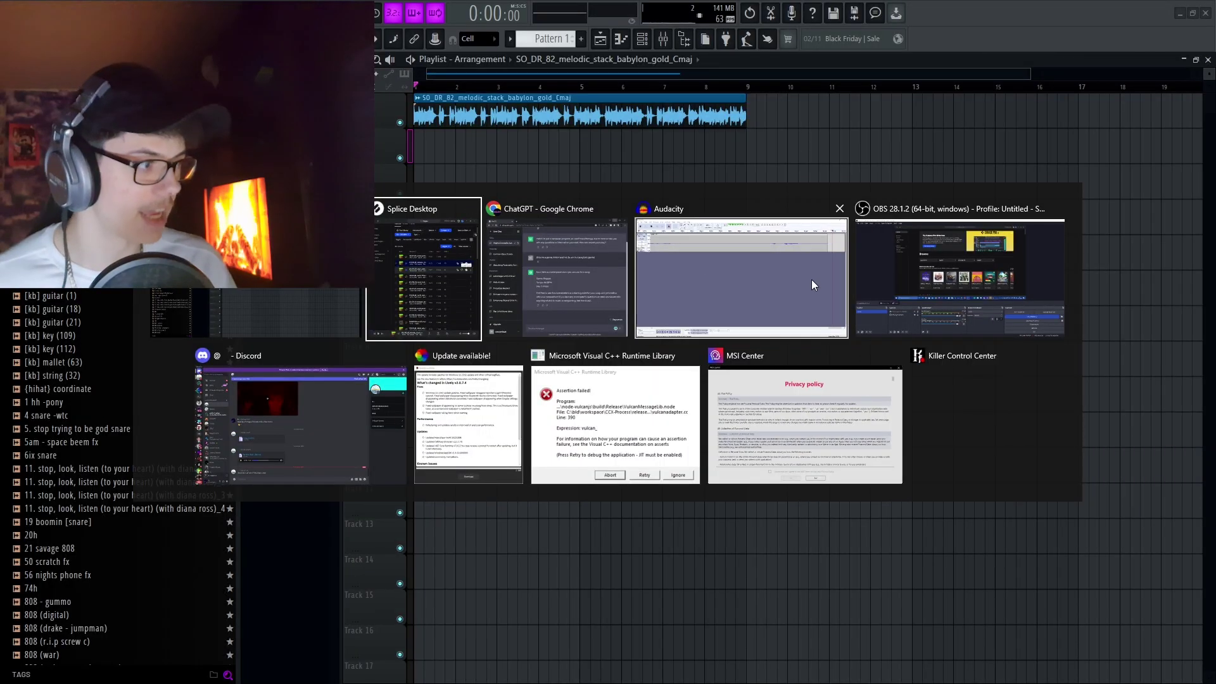
click(813, 281)
text(wha)
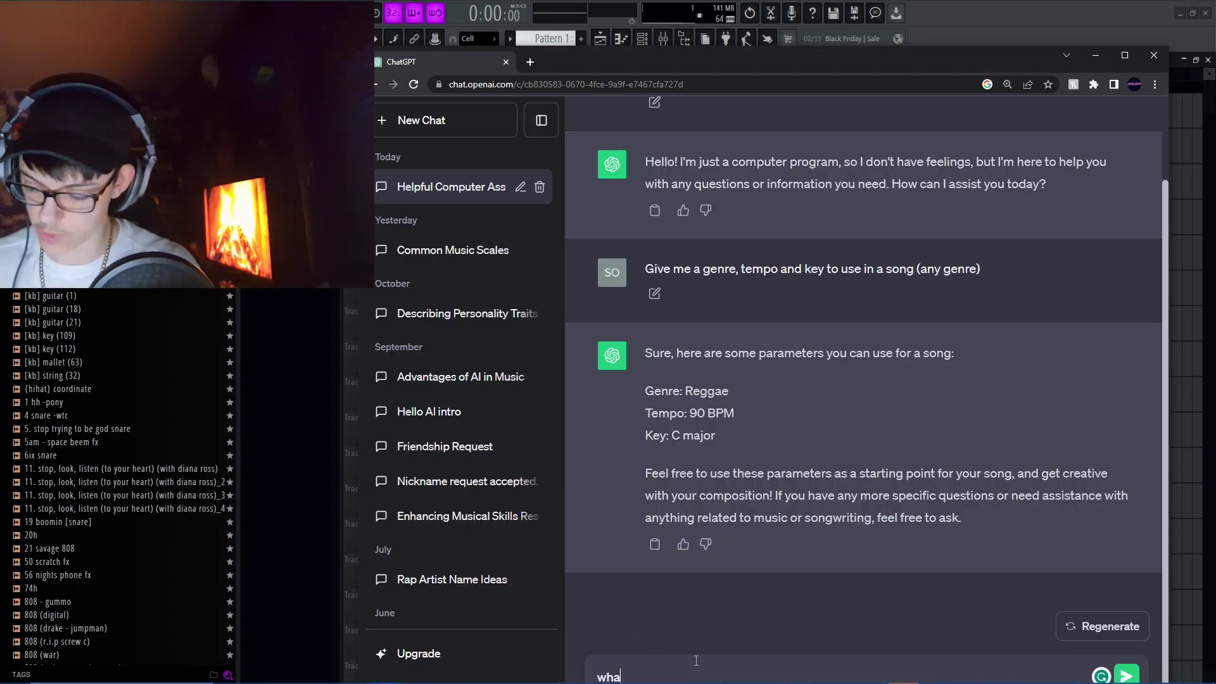
text(t else sh)
key(BackSpace)
key(BackSpace)
key(BackSpace)
text(uld i add to)
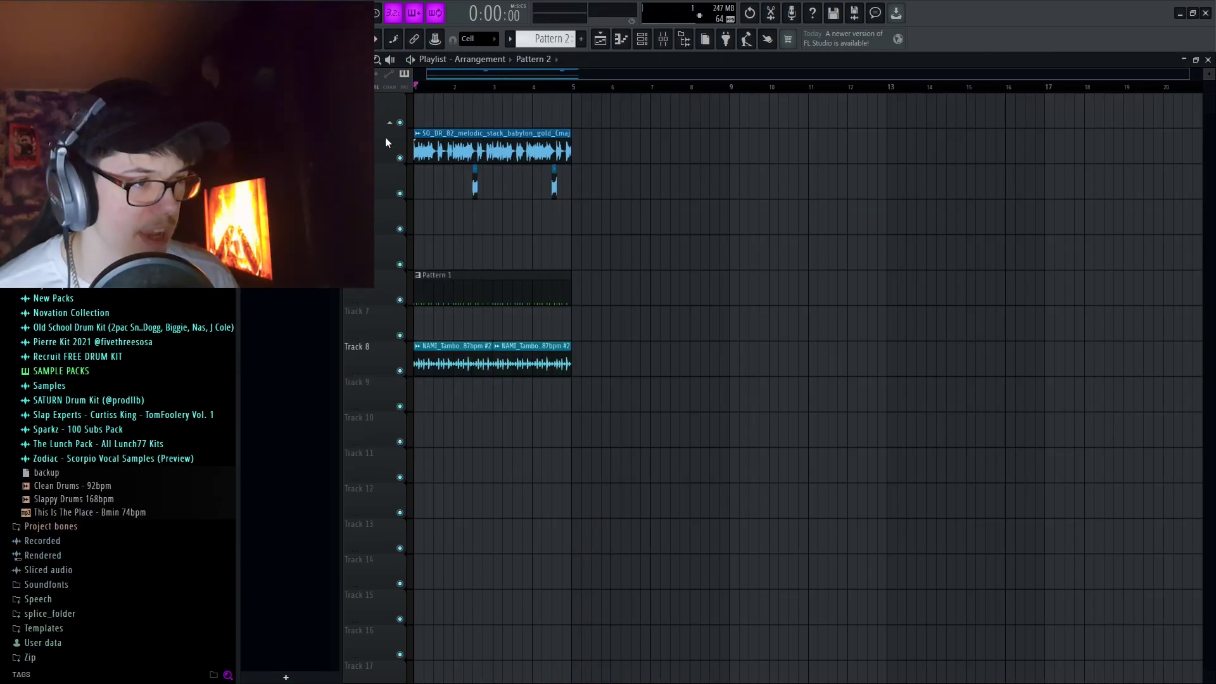
Select an arrangement region and remove the empty Pattern 2 clip from track 3.
mouse_move(514, 97)
mouse_down()
mouse_move(550, 239)
mouse_move(678, 456)
mouse_up()
scroll(666, 381, down, 1)
click(638, 185)
right_click(643, 184)
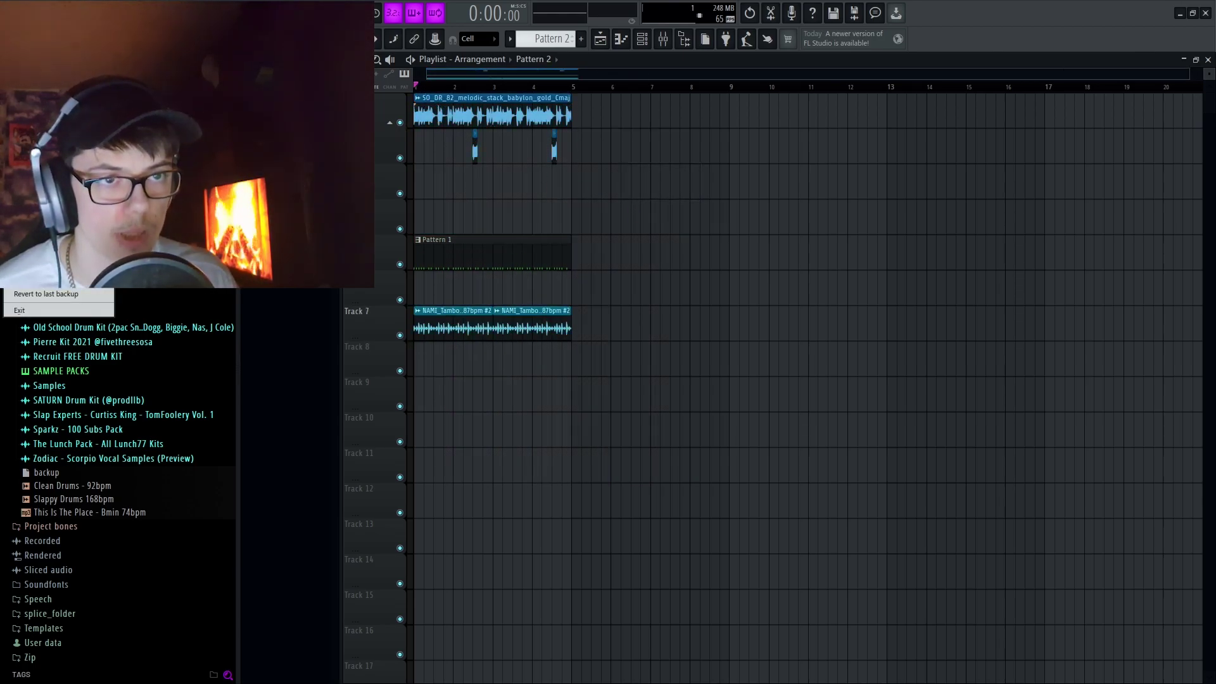
Save the reggae project under a new name and start a new project from a template.
click(361, 447)
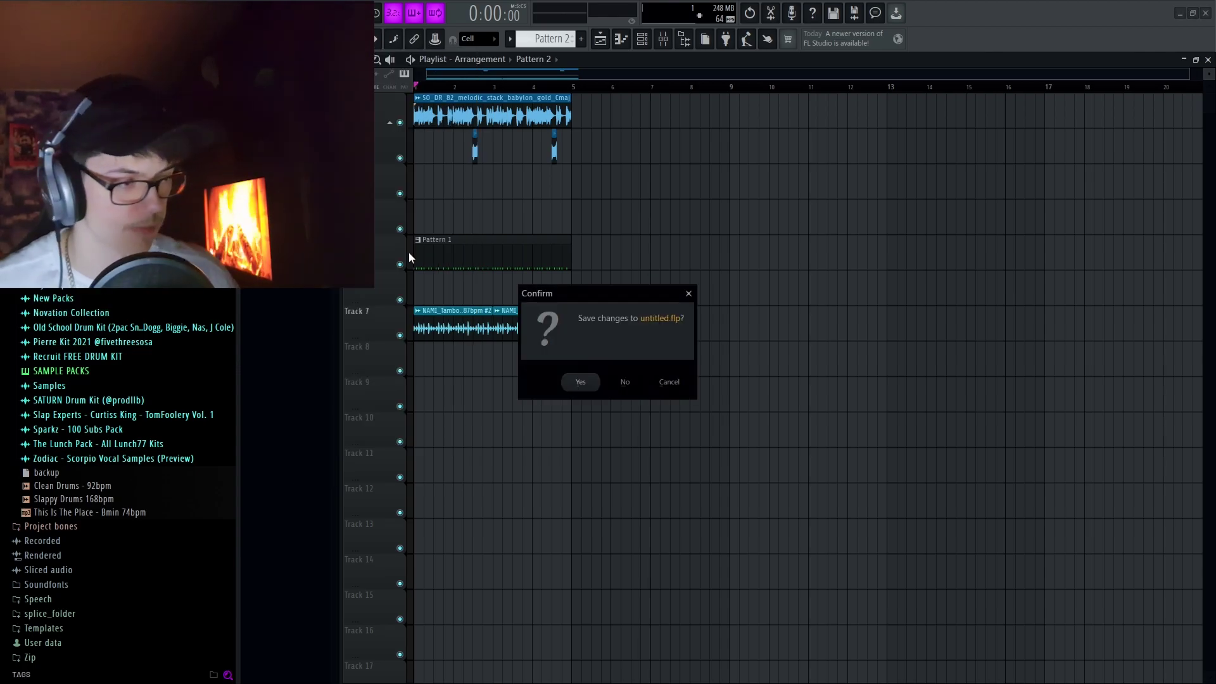
click(589, 381)
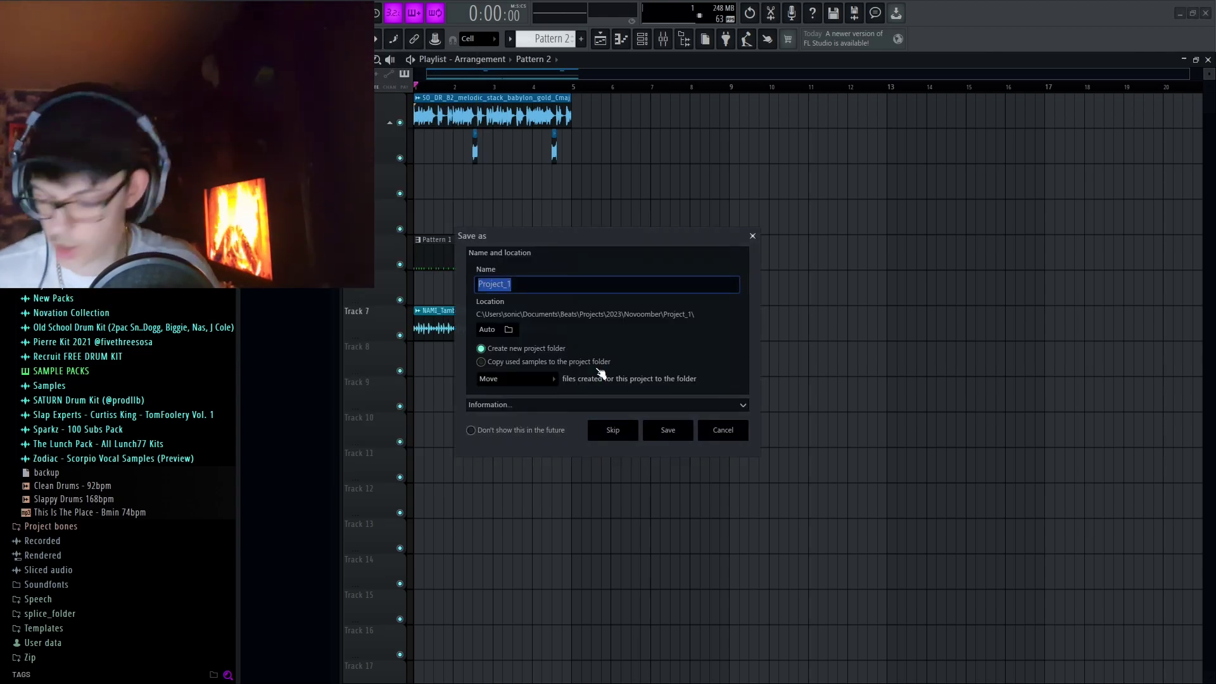
text(reggae)
key(Return)
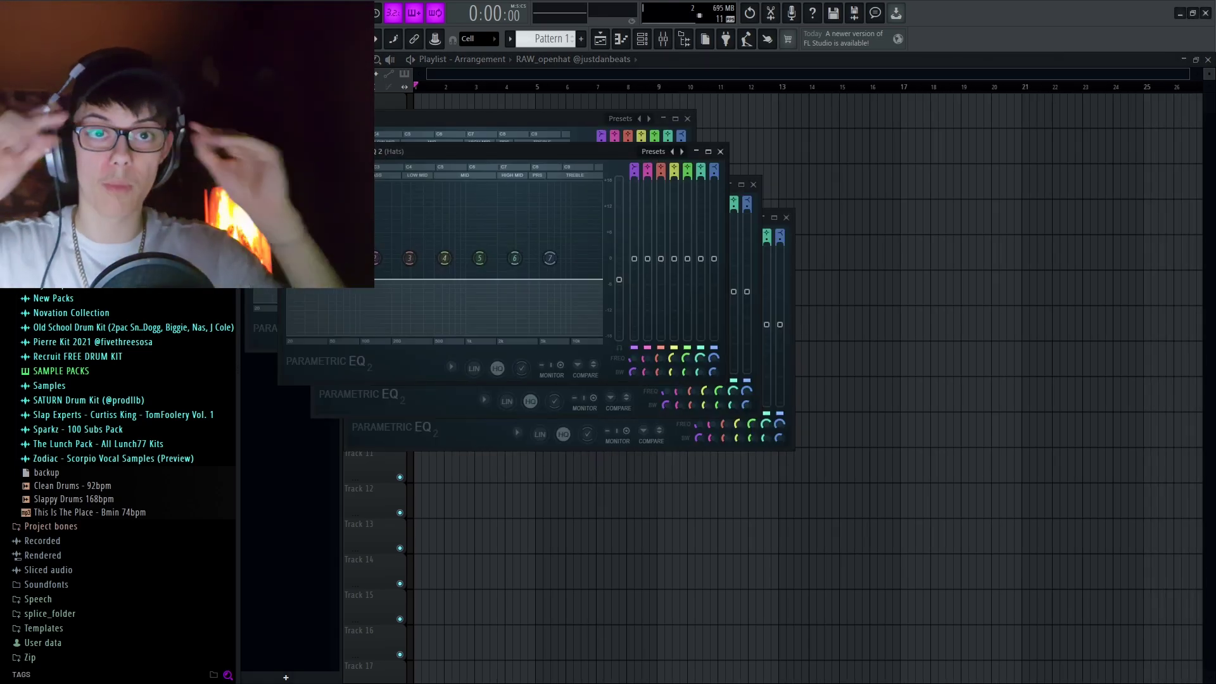
key(F12)
key(alt+Tab)
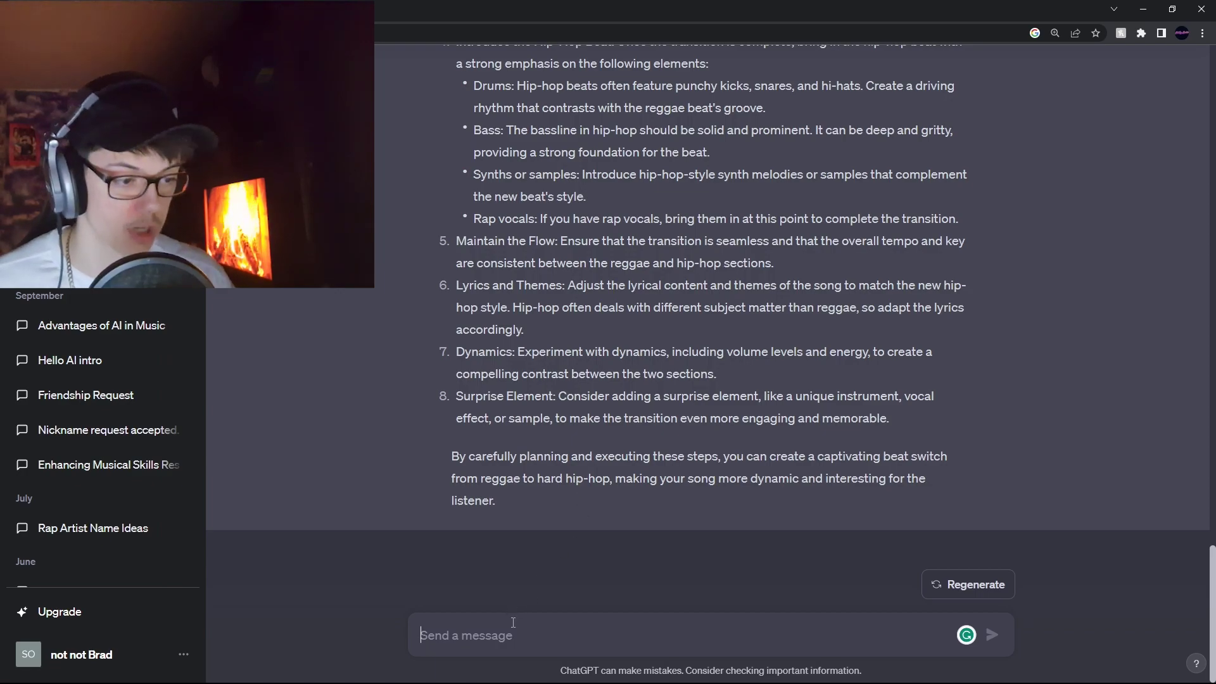
text(pick a tempo and key for a hard rap type beat)
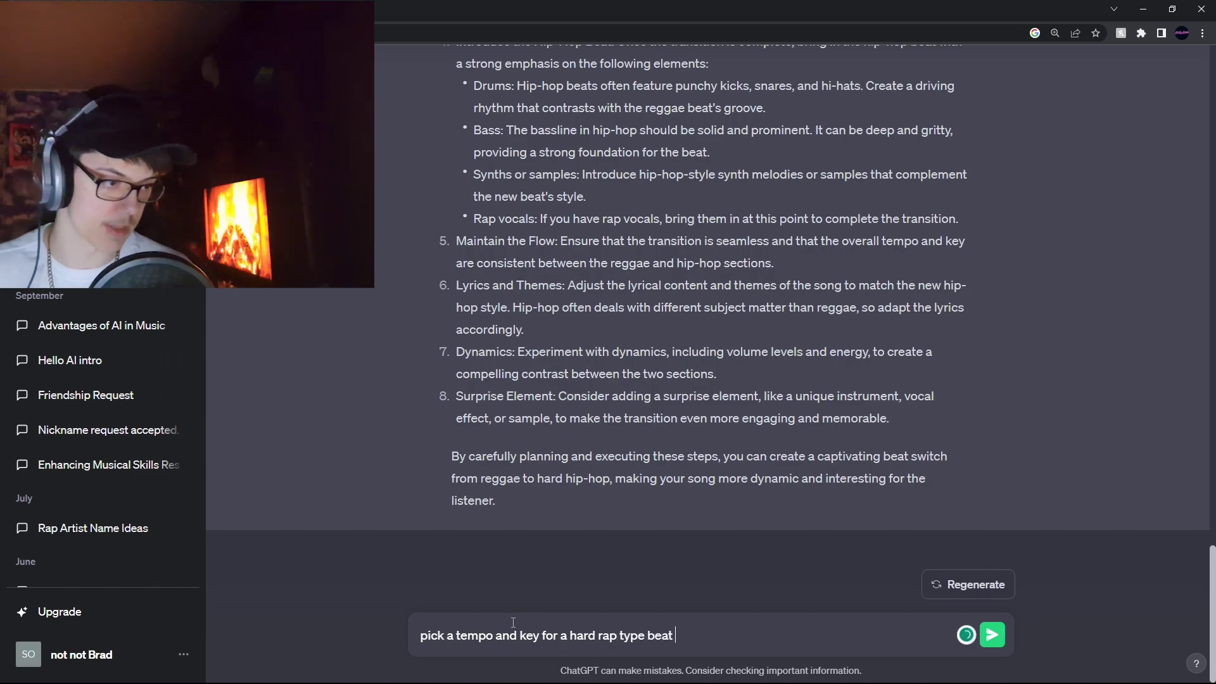
Send ChatGPT 'pick a tempo and key for a hard rap type beat'.
key(Return)
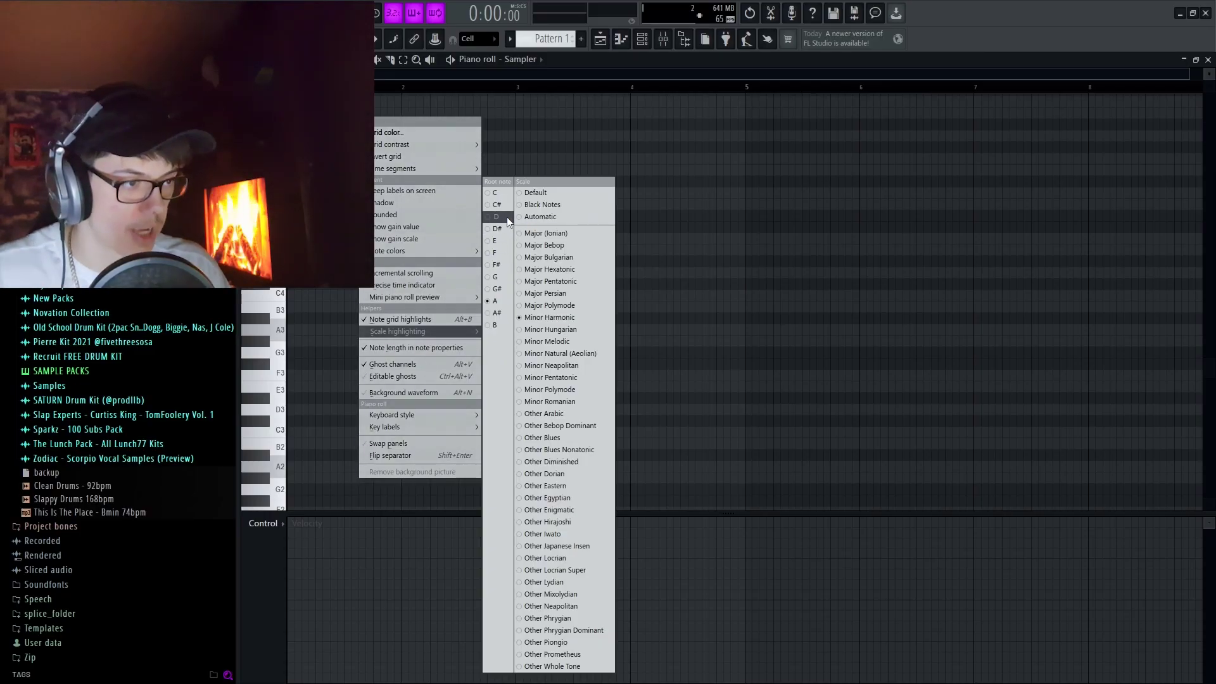
Set the piano roll scale highlighting to D and turn on the first kick step.
click(506, 217)
key(F7)
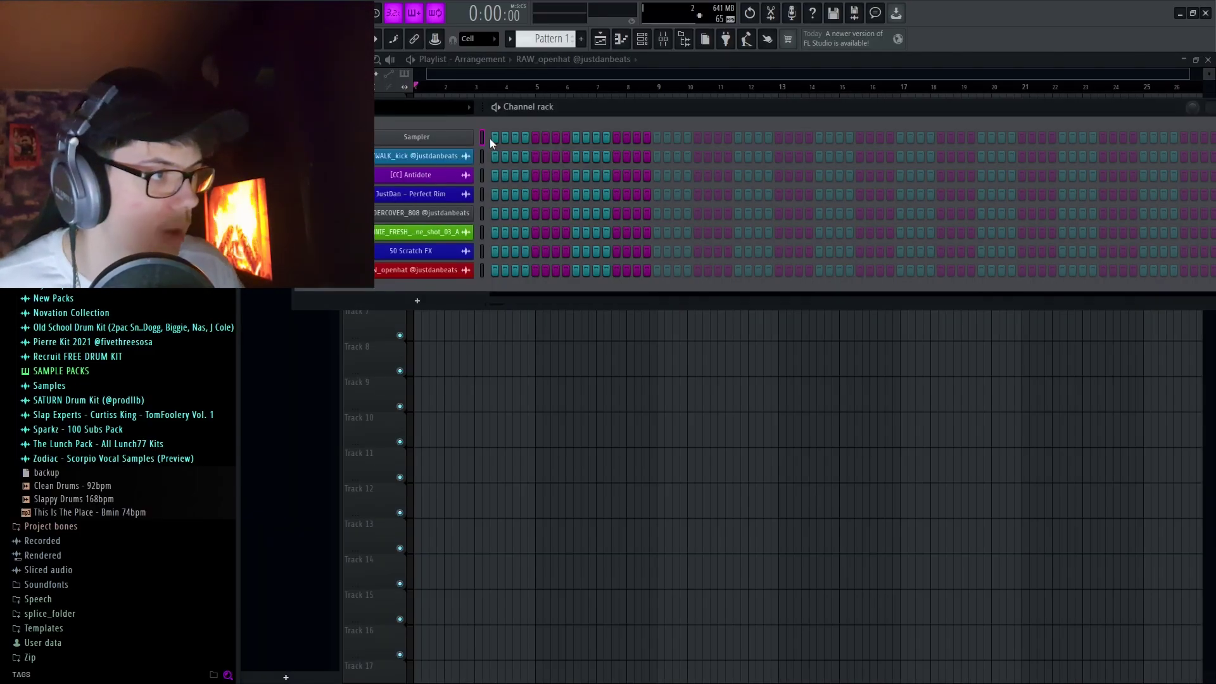
key(alt+Tab)
text(what i)
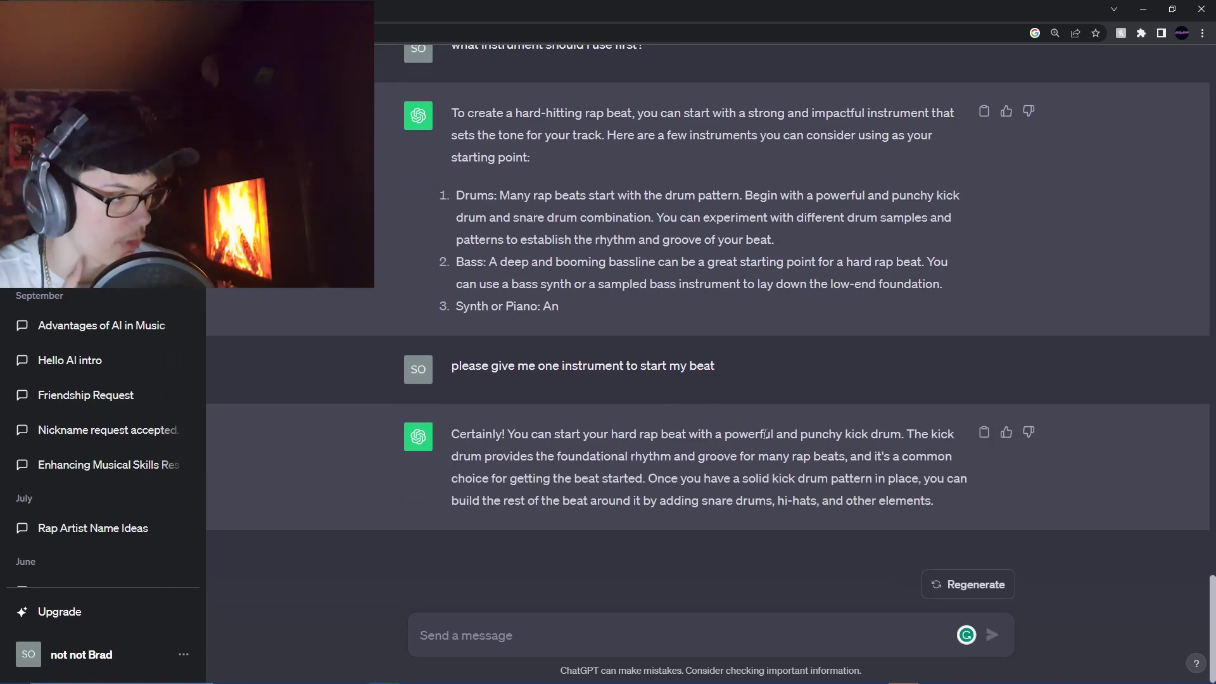
click(1141, 7)
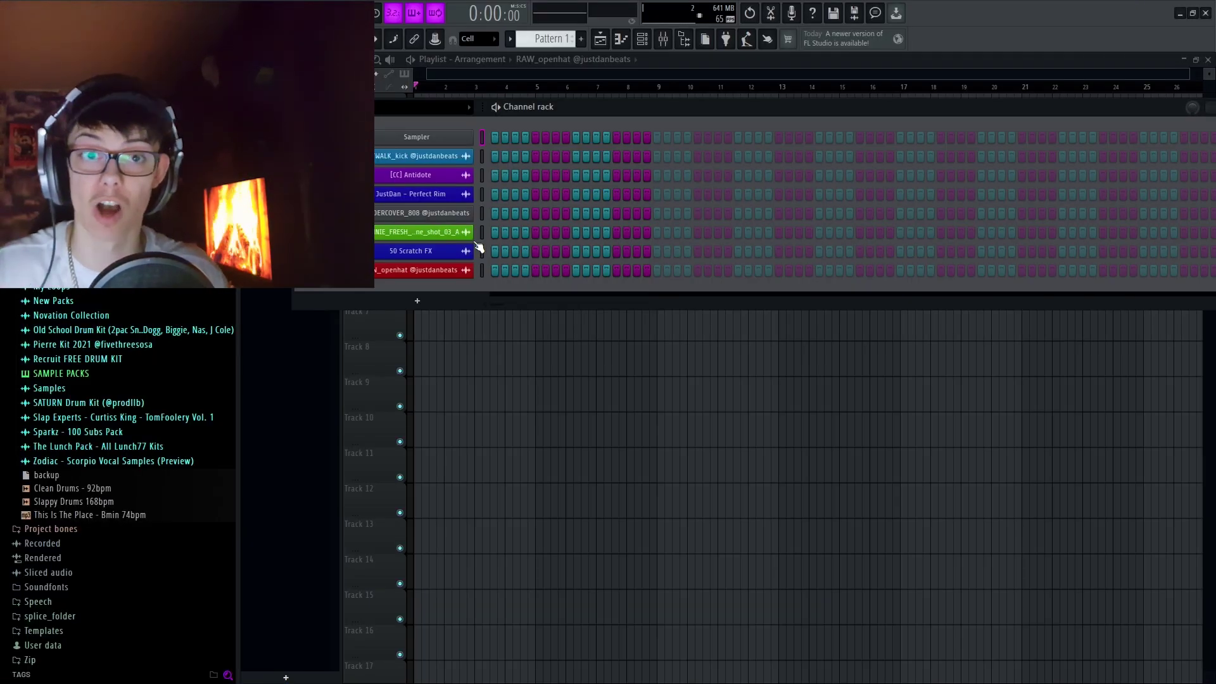
click(495, 157)
drag(435, 109, 380, 151)
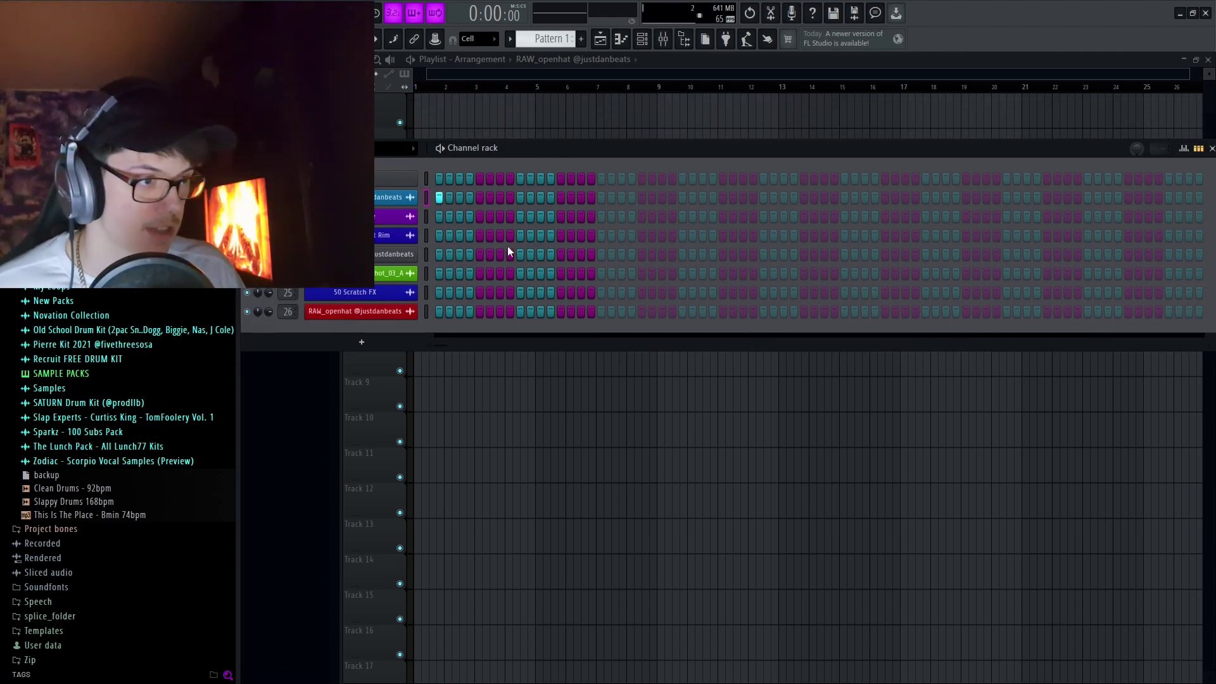
Open the Antidote piano roll and paste repeated short notes across four bars.
right_click(481, 235)
click(520, 272)
right_click(520, 273)
click(476, 221)
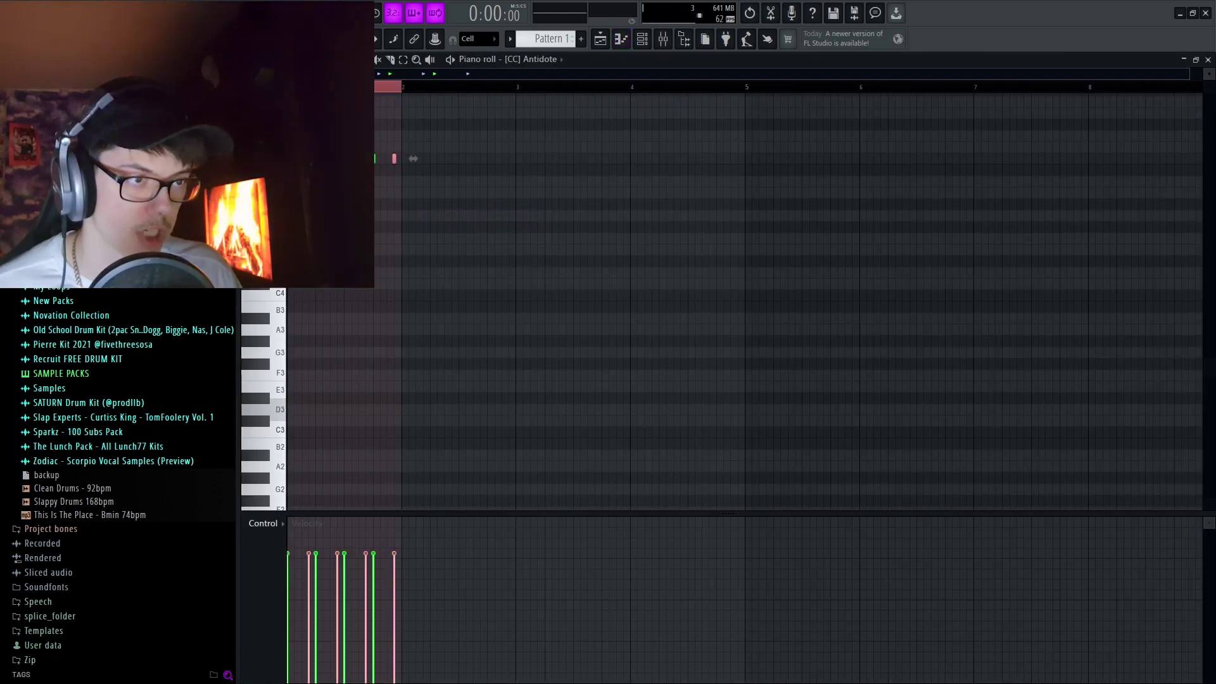
key(ctrl+v)
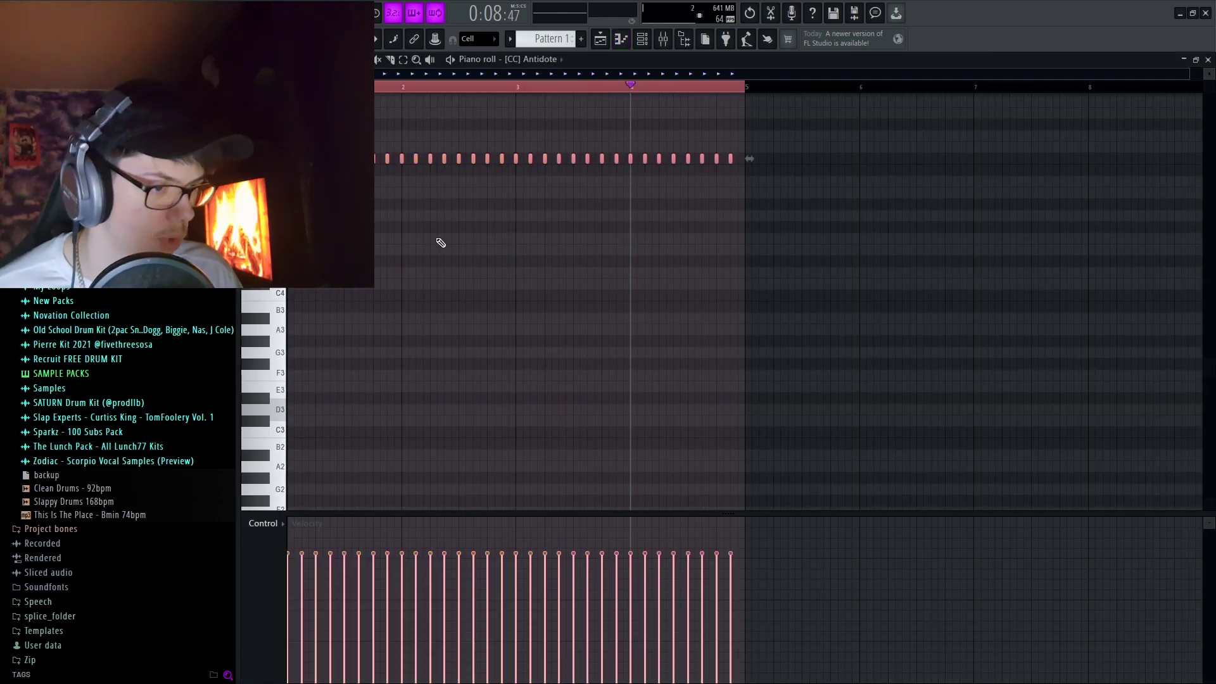
key(alt+Tab)
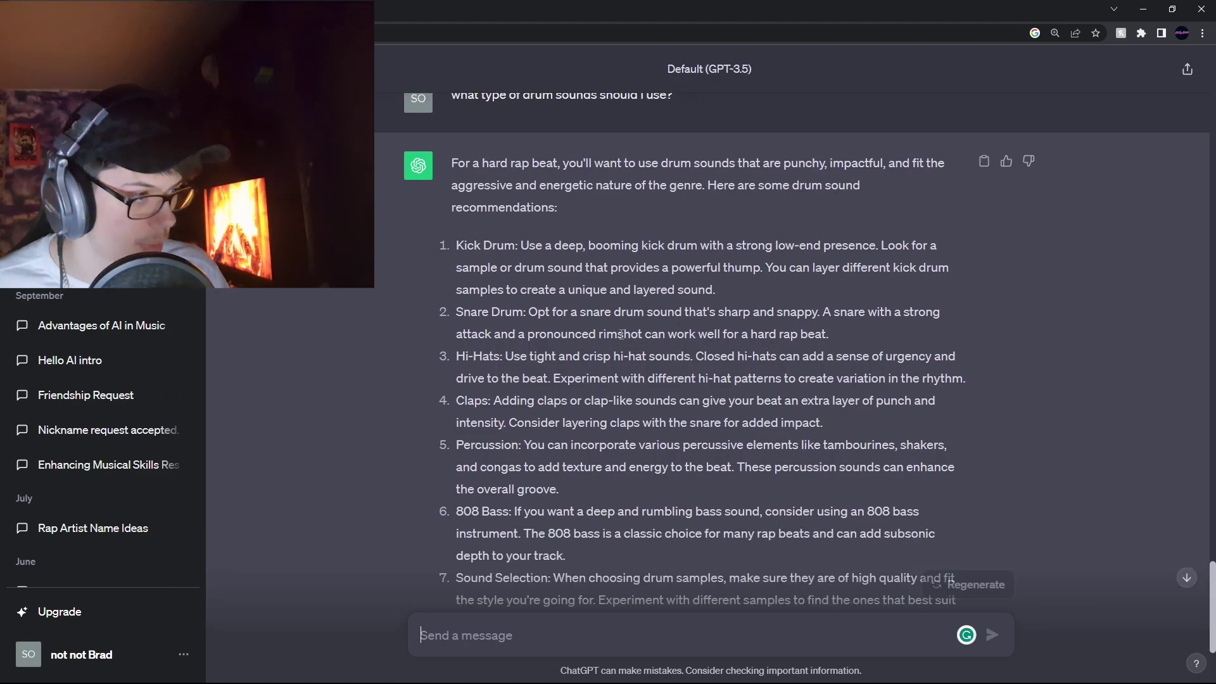
Highlight the snare advice in ChatGPT's drum answer and minimize the browser.
drag(582, 333, 660, 334)
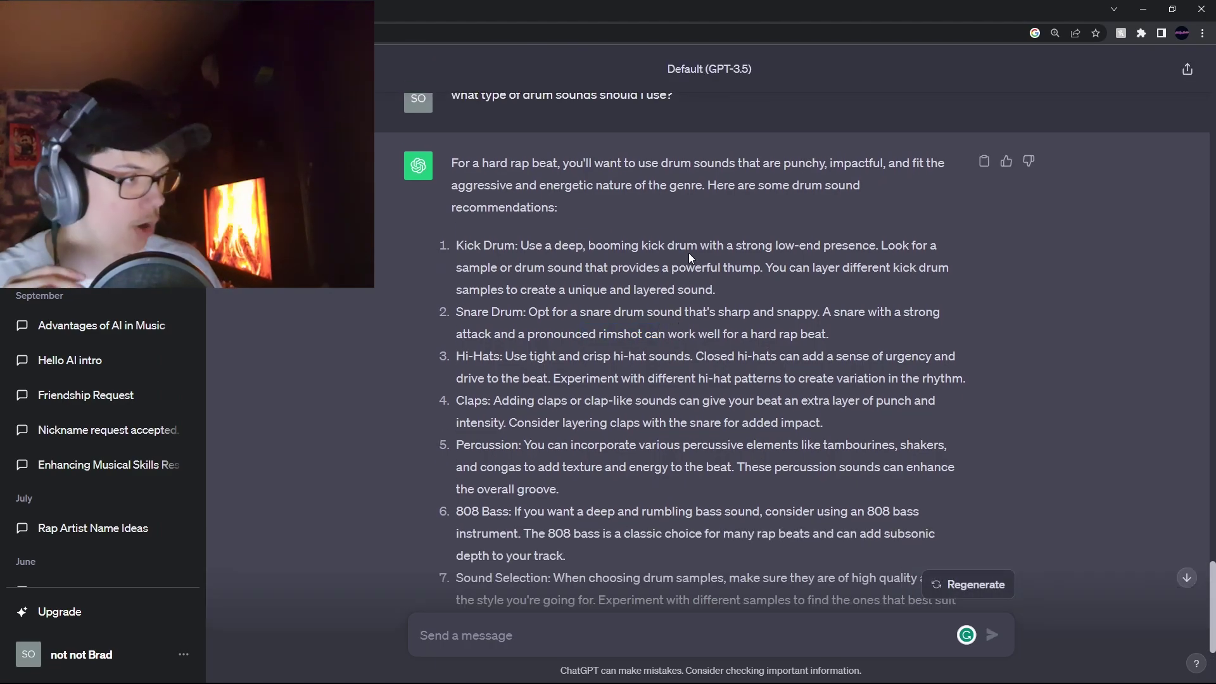
scroll(689, 257, down, 1)
scroll(542, 295, down, 2)
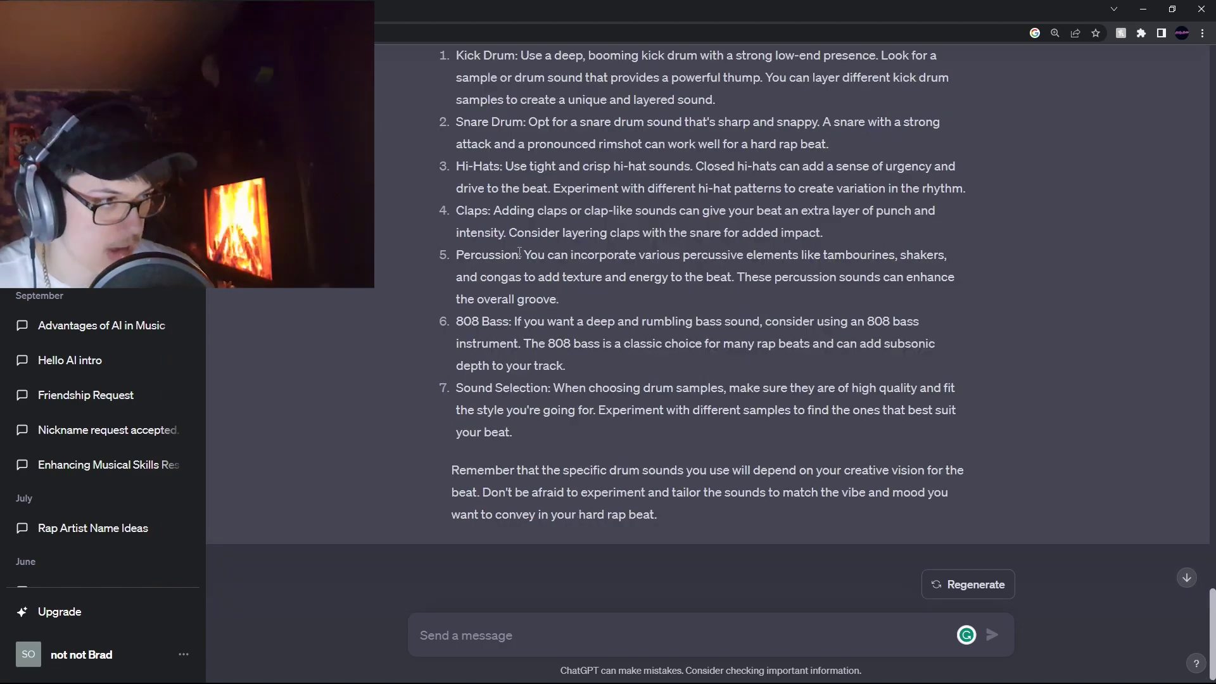
scroll(522, 248, up, 1)
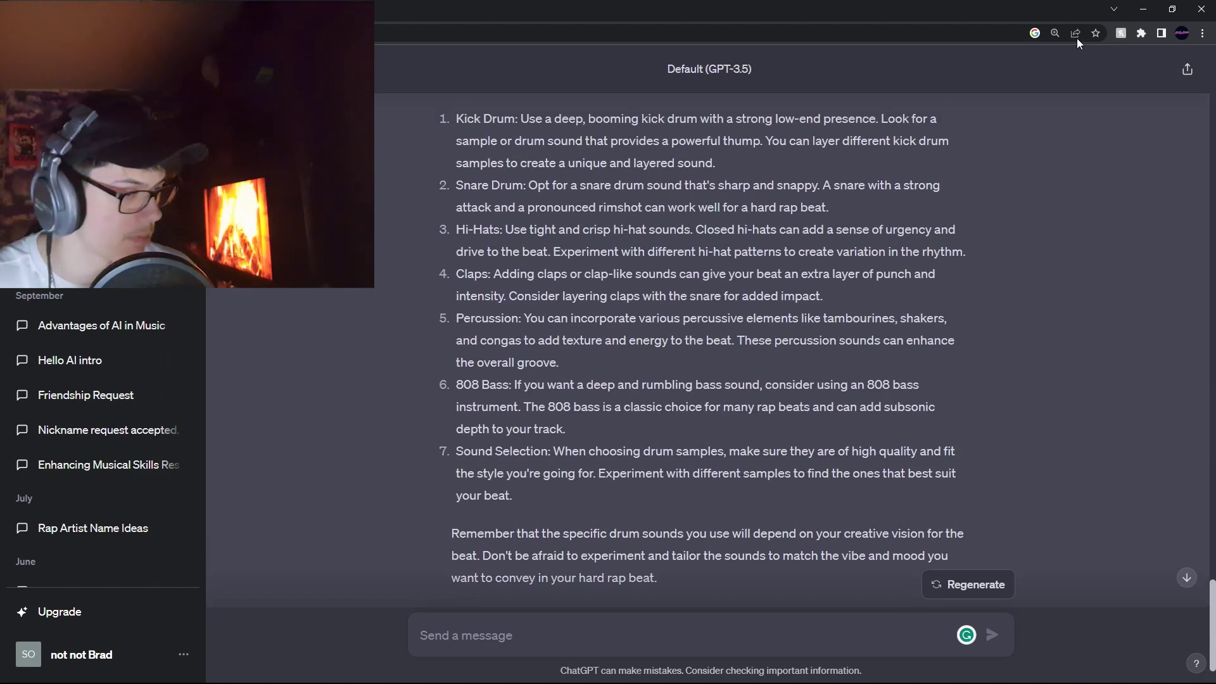
click(1147, 12)
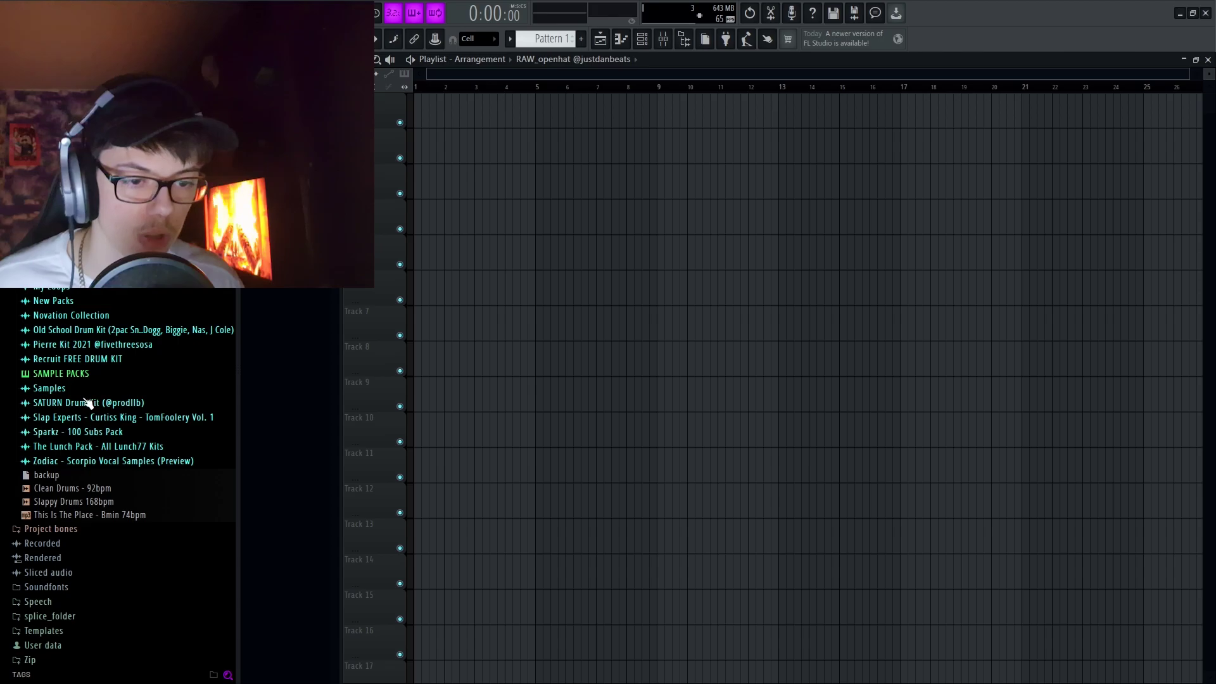
Browse the drum kit folders through to the hi-hat samples.
click(83, 432)
click(73, 434)
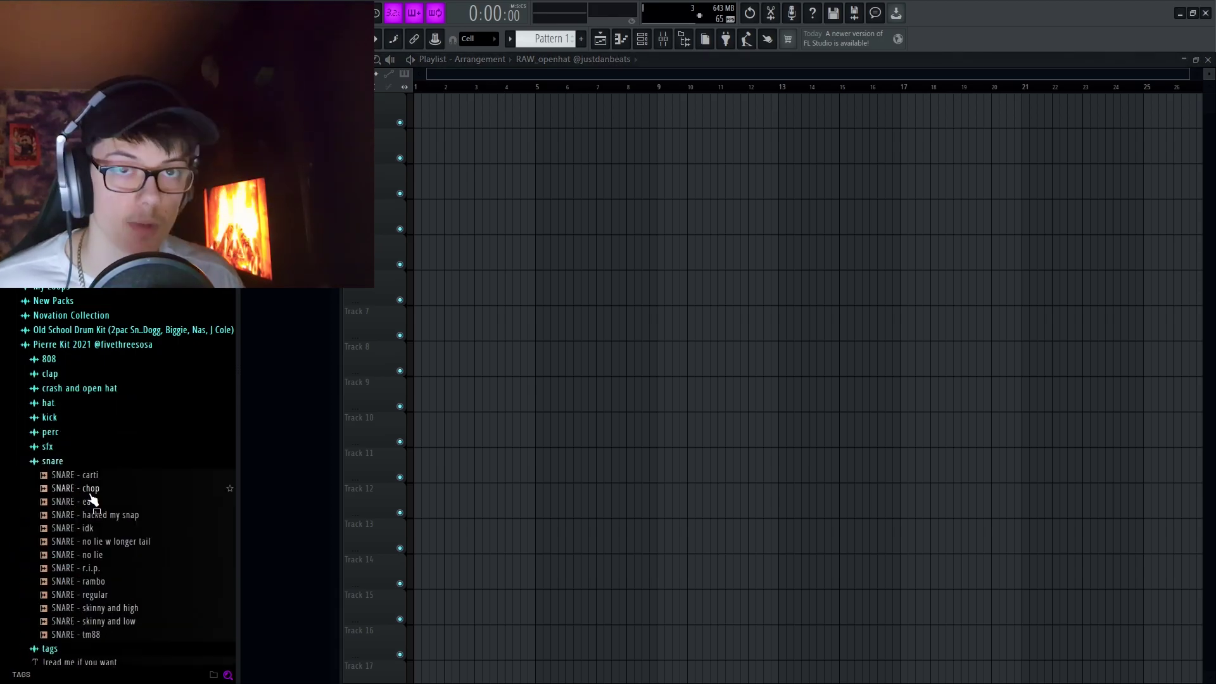
click(57, 462)
click(50, 418)
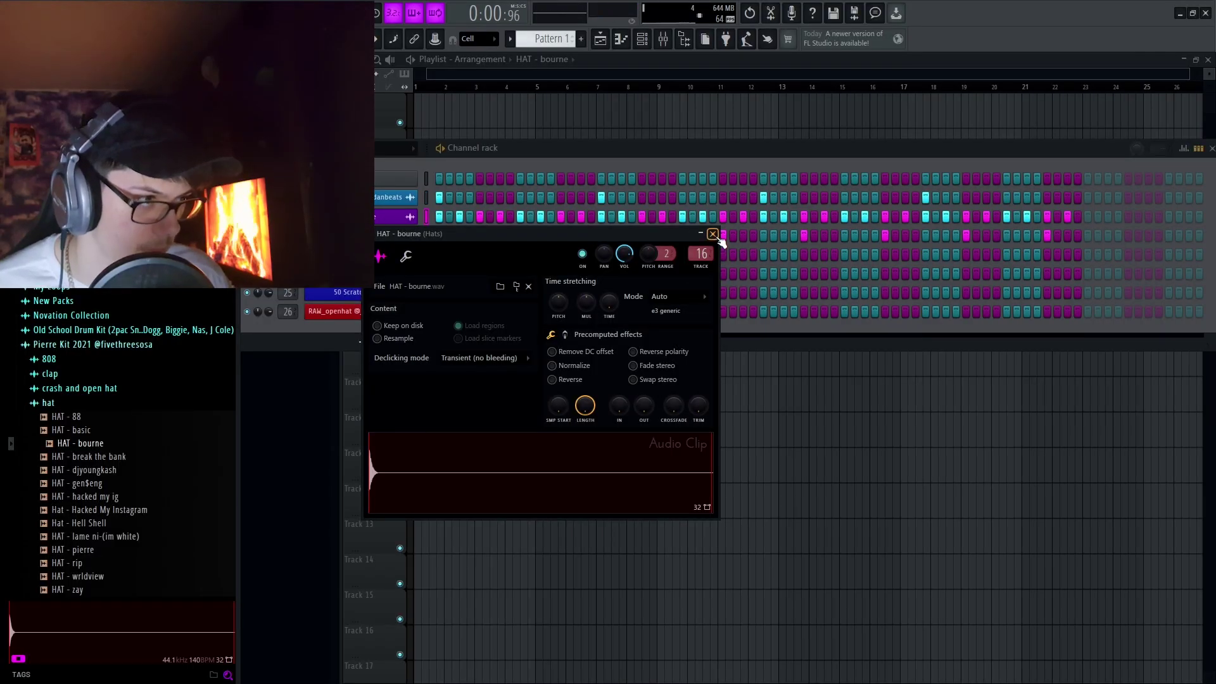
Add two HAT - bourne hits to the pattern and unmute the CLAP - iced up track.
click(713, 235)
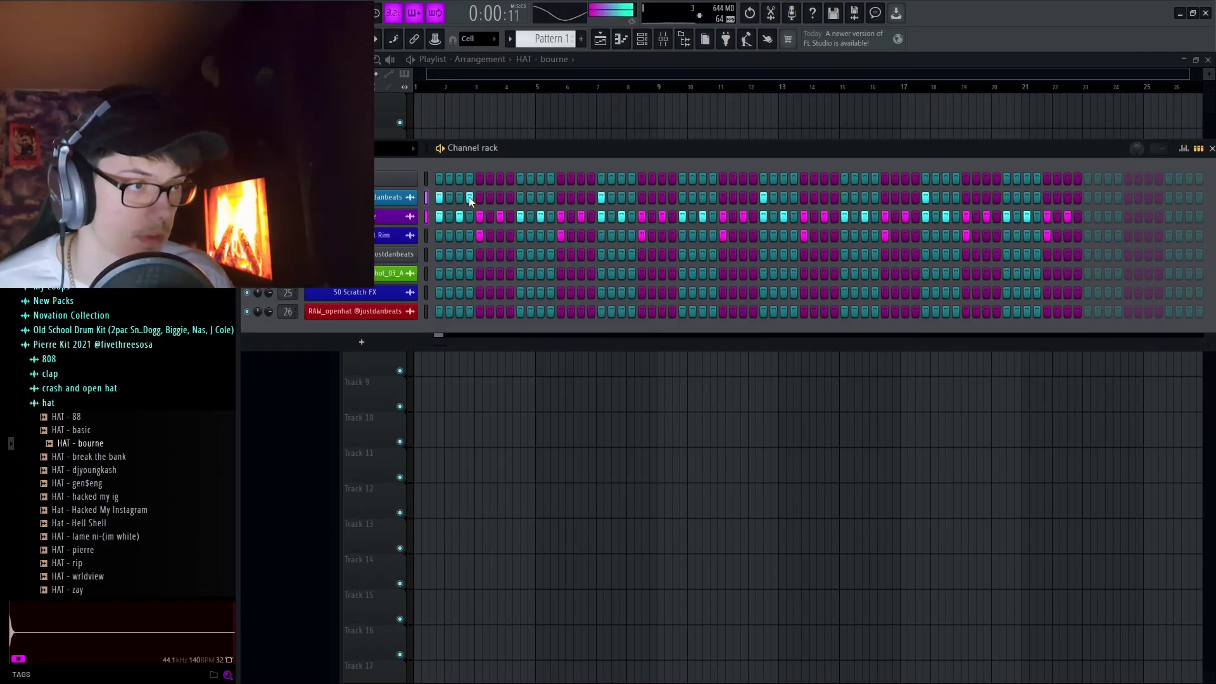
click(511, 197)
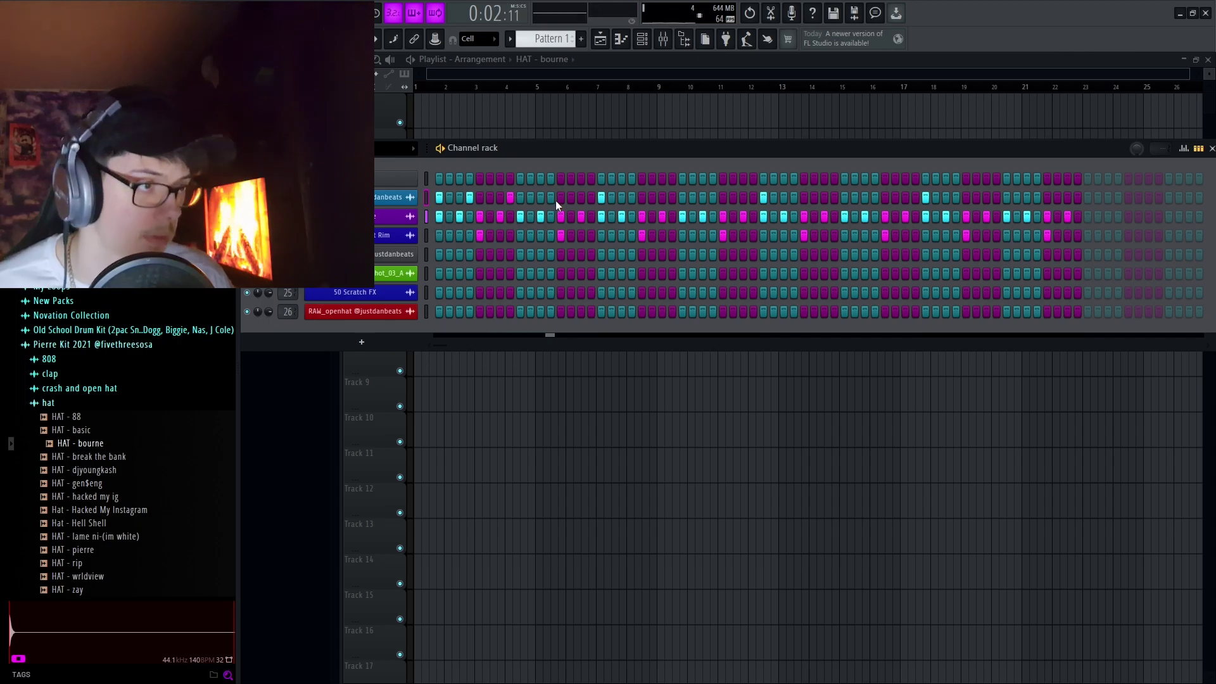
click(541, 197)
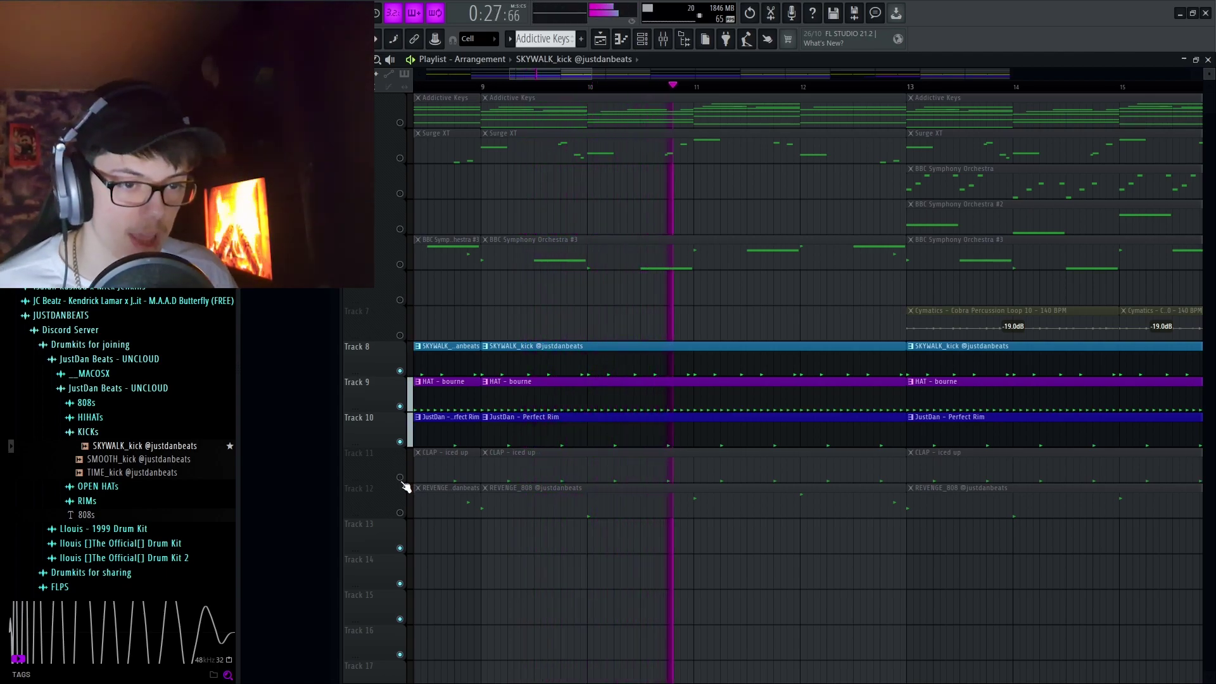
click(401, 478)
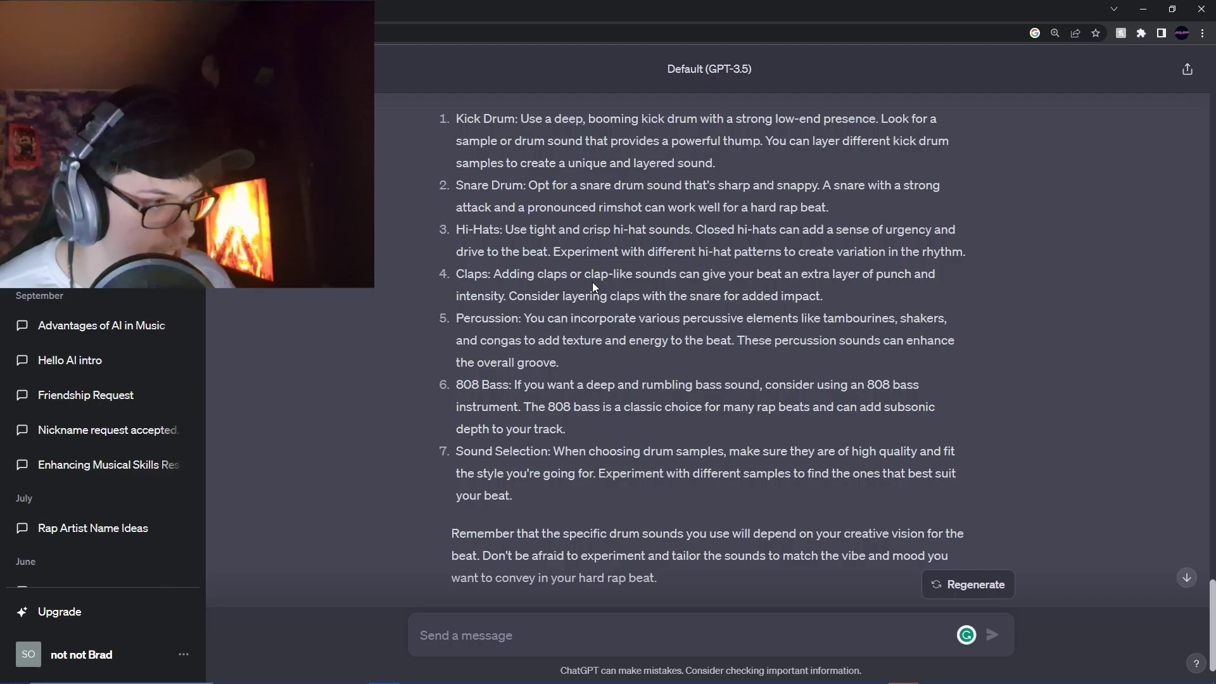
Highlight ChatGPT's percussion advice and the word 'congas', then return to FL Studio.
right_click(592, 282)
click(520, 341)
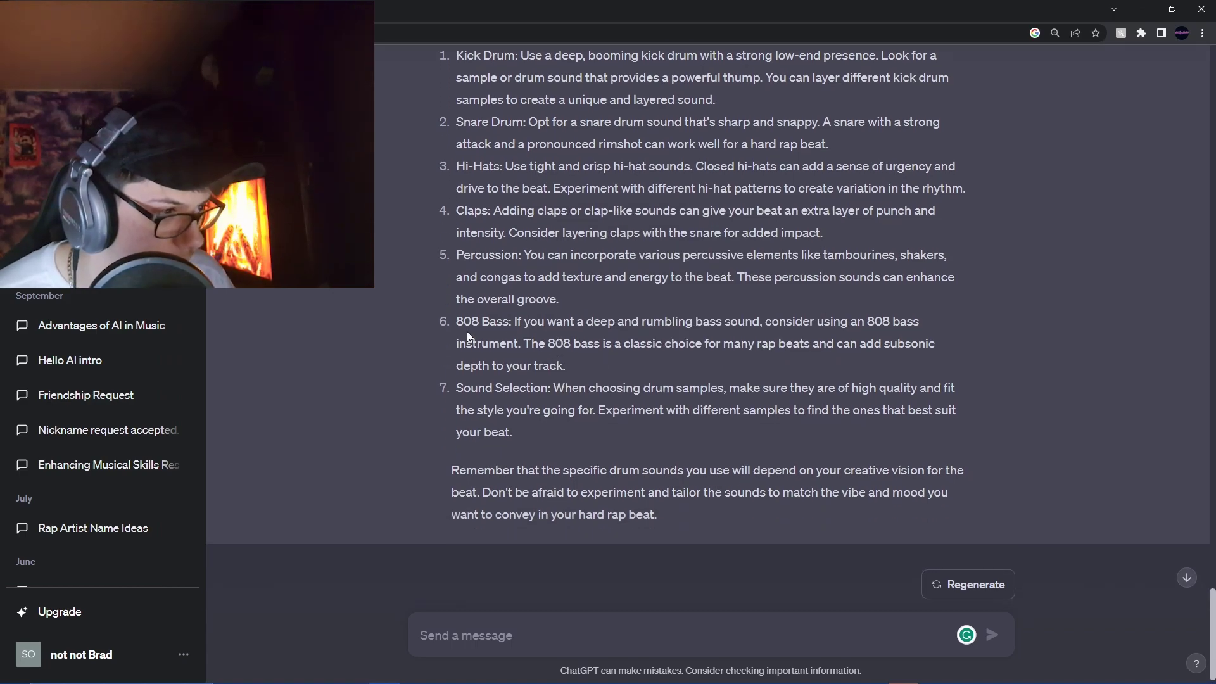
drag(582, 255, 908, 253)
click(948, 295)
double_click(500, 277)
key(alt+Tab)
click(101, 674)
text(percussi)
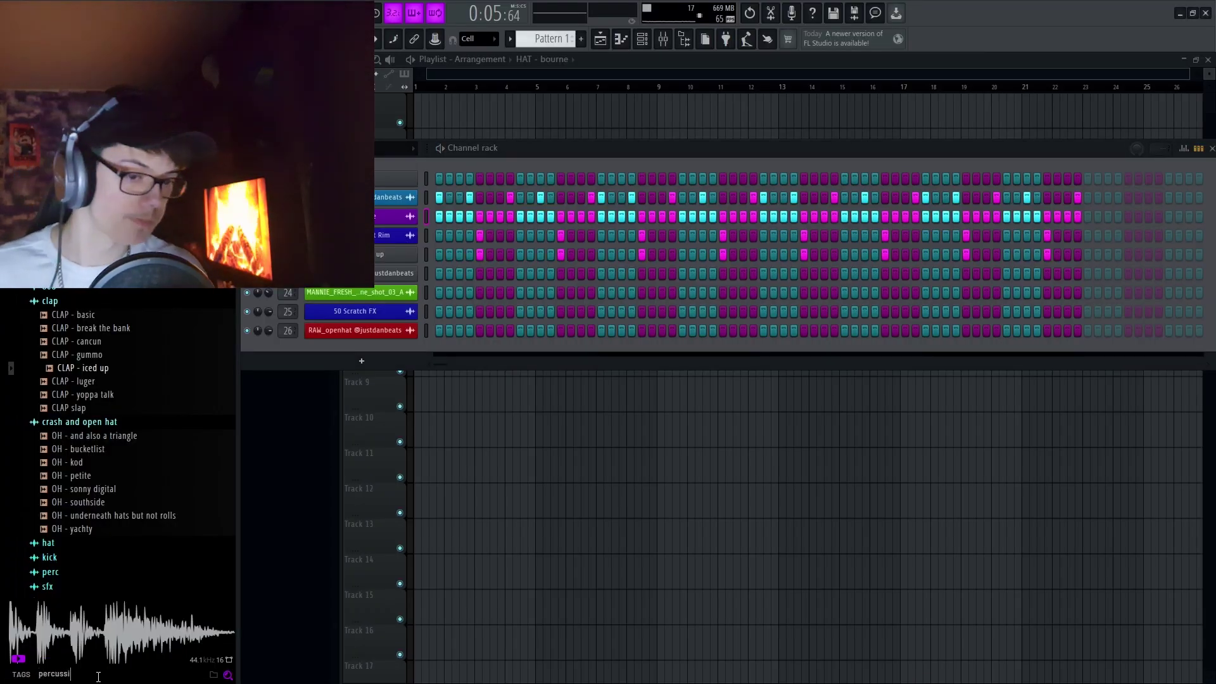
text(on)
scroll(119, 438, down, 10)
Show the Cobra Percussion Loop 10 in the playlist and play it.
key(Escape)
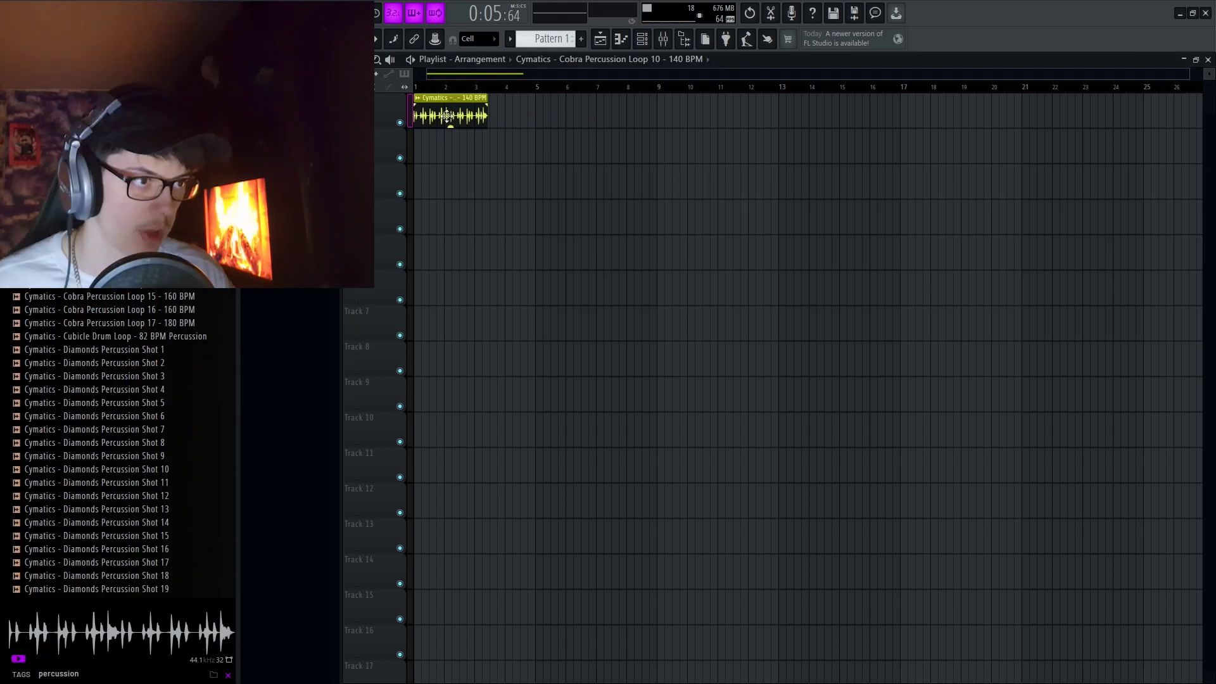
scroll(570, 285, up, 4)
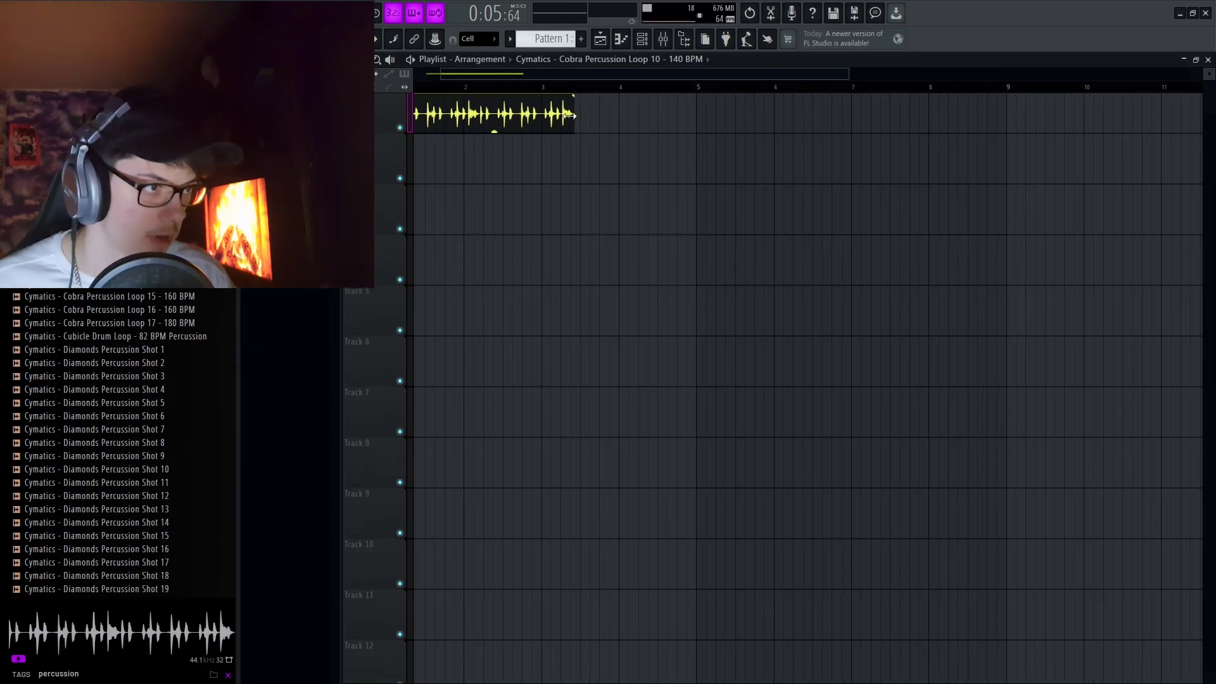
scroll(550, 145, up, 3)
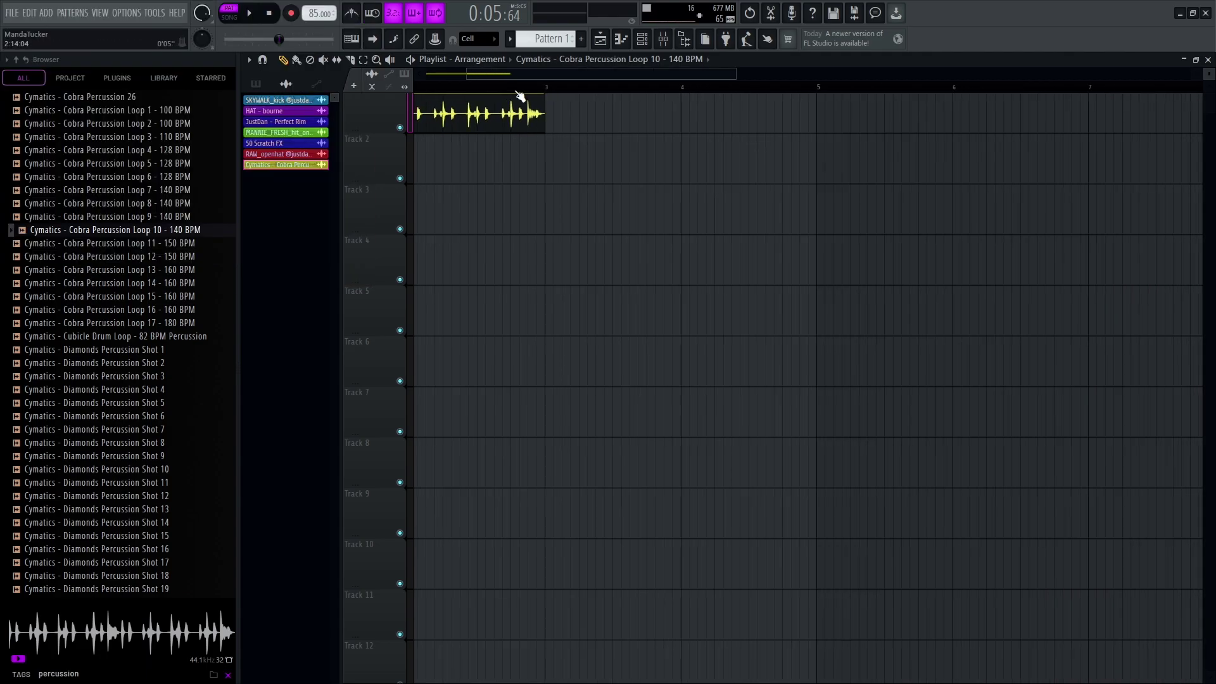
key(space)
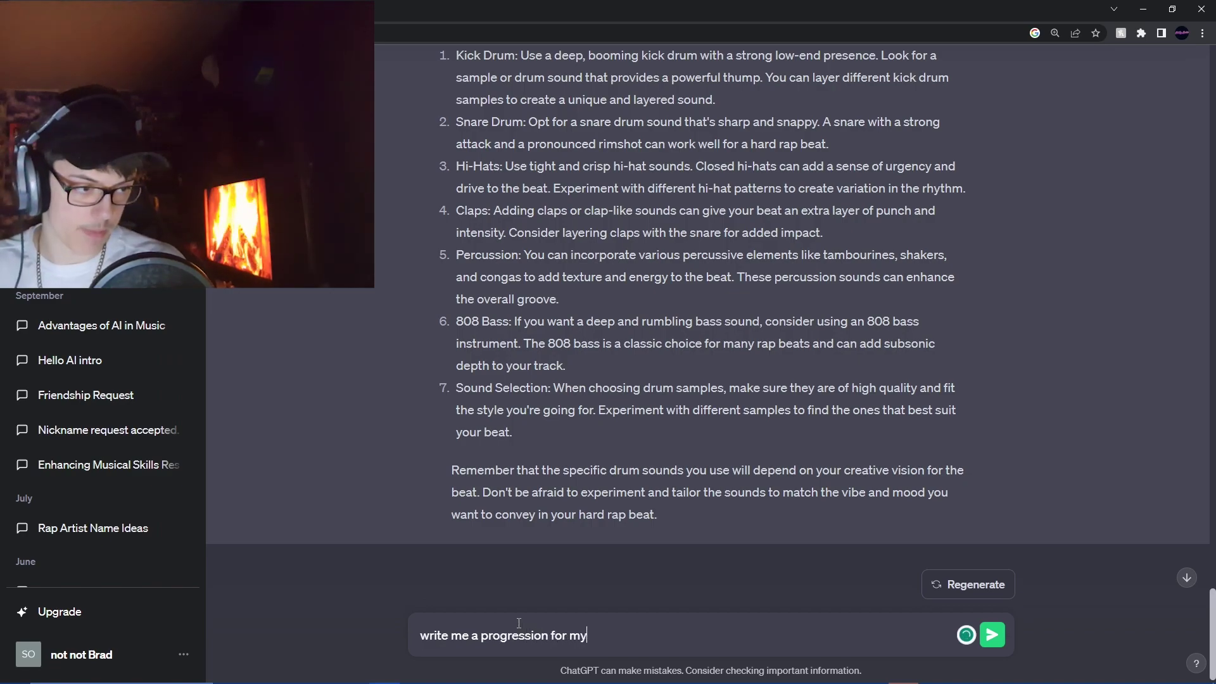
text(, for this beat)
Send 'write me a progression for my bass, for this beat', then replay the 808 notes.
key(Return)
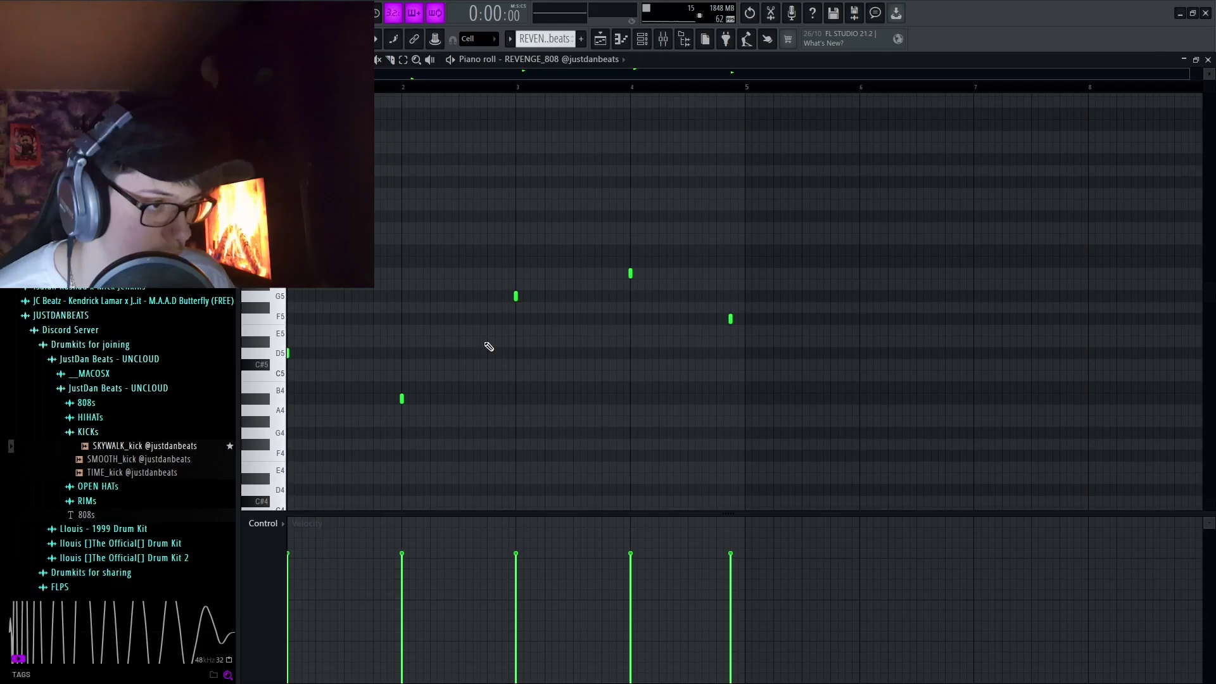
key(space)
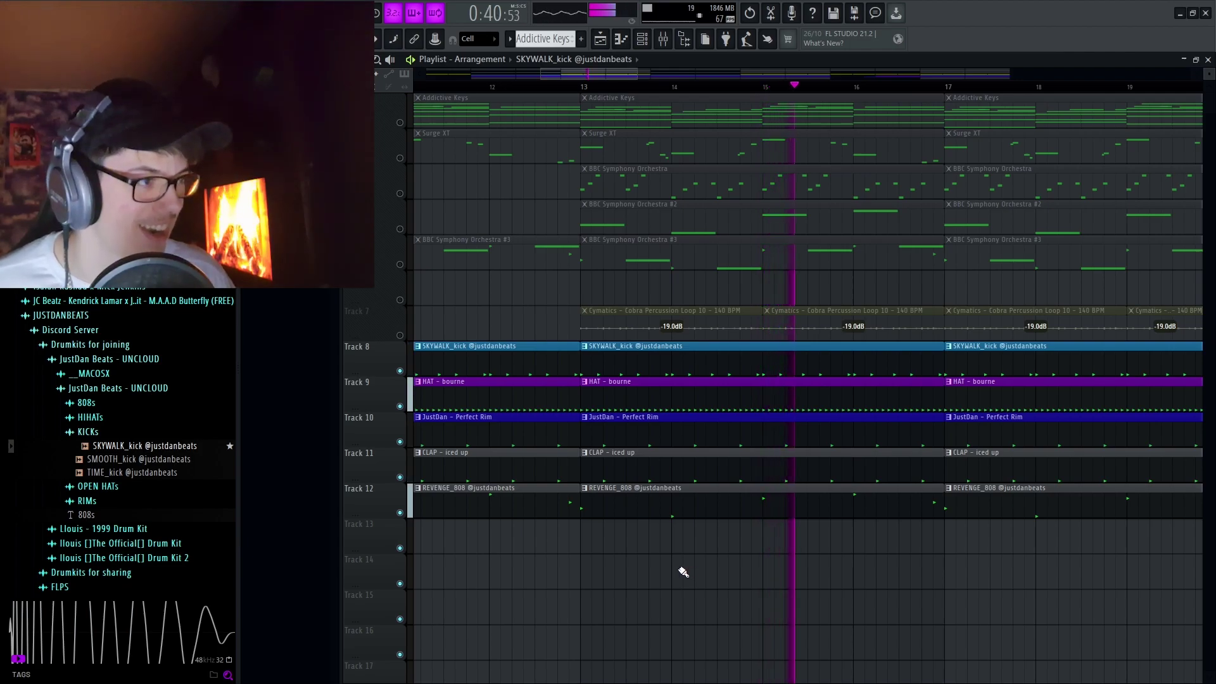
scroll(505, 527, down, 3)
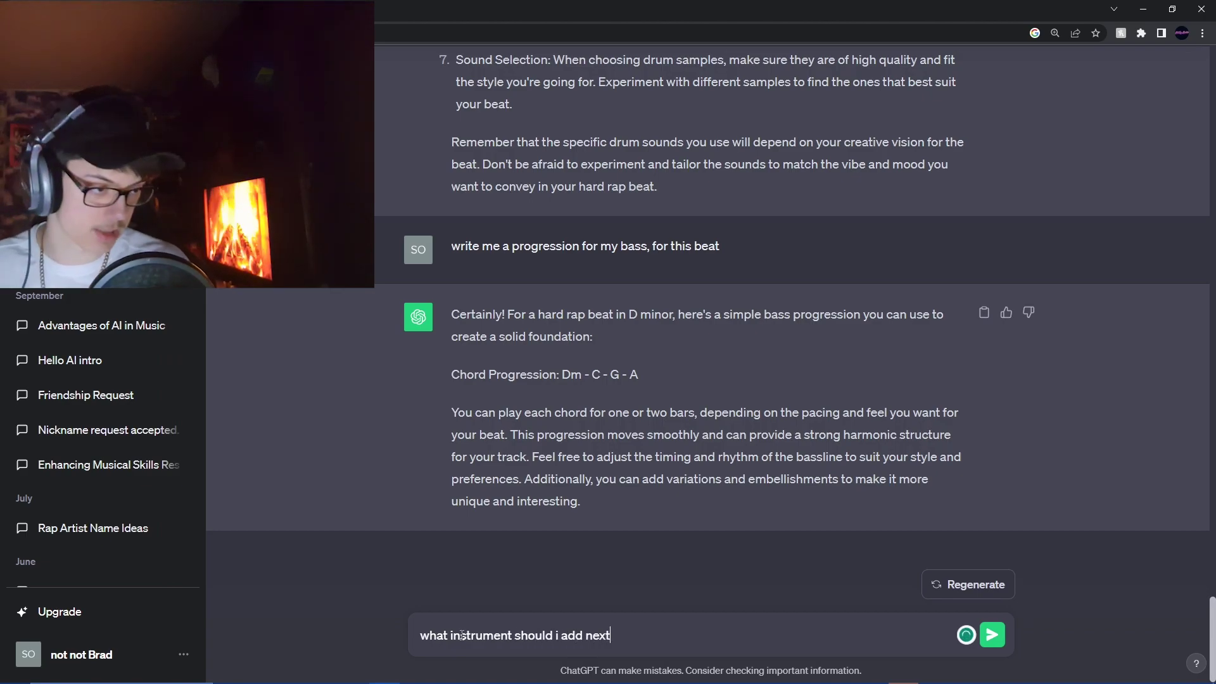
Submit 'what instrument should i add next' to ChatGPT.
key(Return)
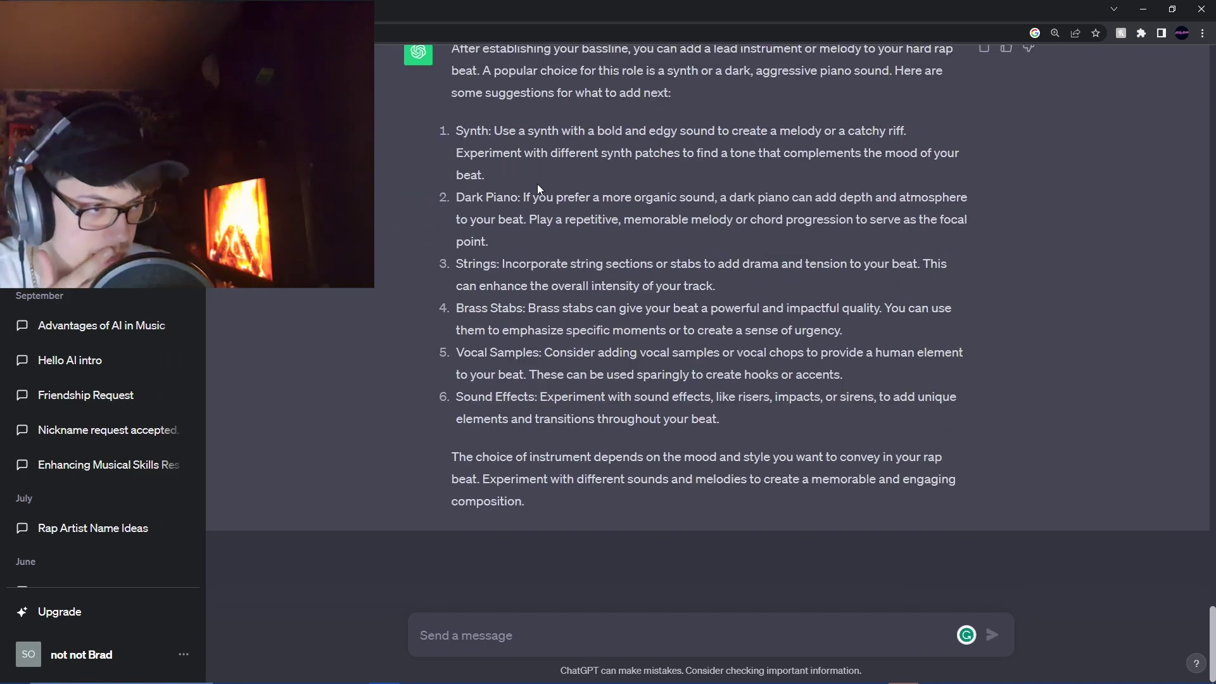
scroll(540, 183, up, 3)
scroll(598, 250, up, 2)
scroll(597, 250, up, 2)
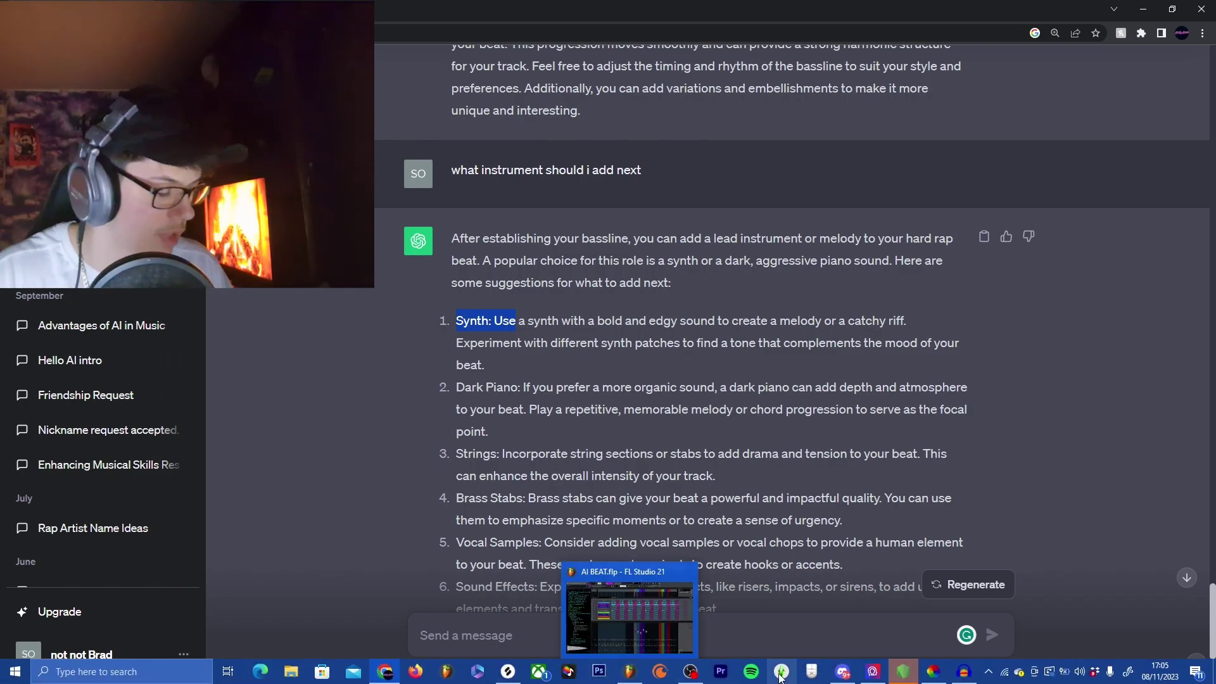
Back in FL Studio, insert a Surge XT channel loaded with the Picked Driven Synth patch.
key(alt+Tab)
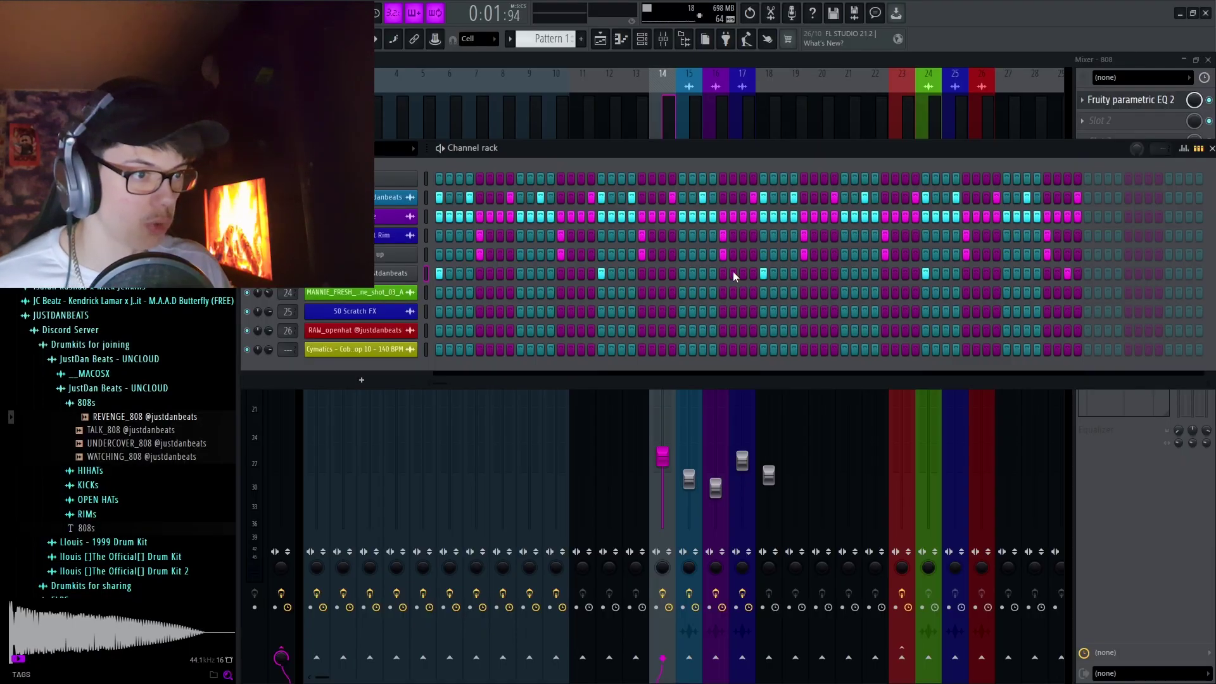
right_click(362, 380)
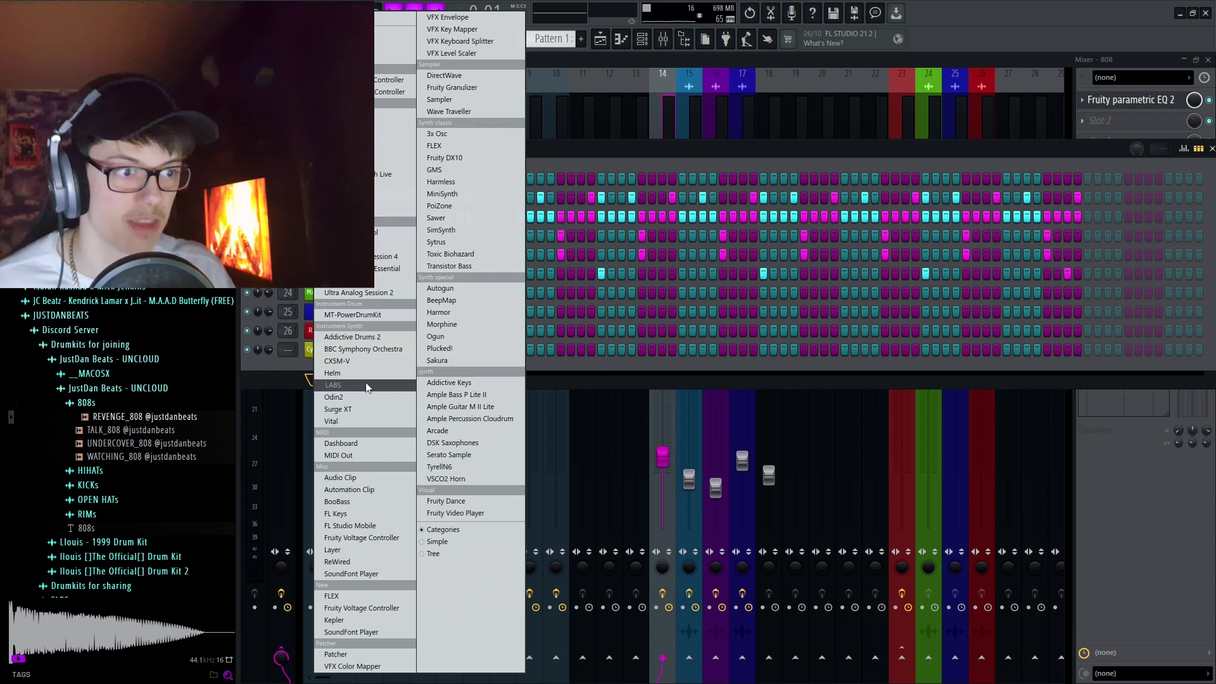
click(366, 382)
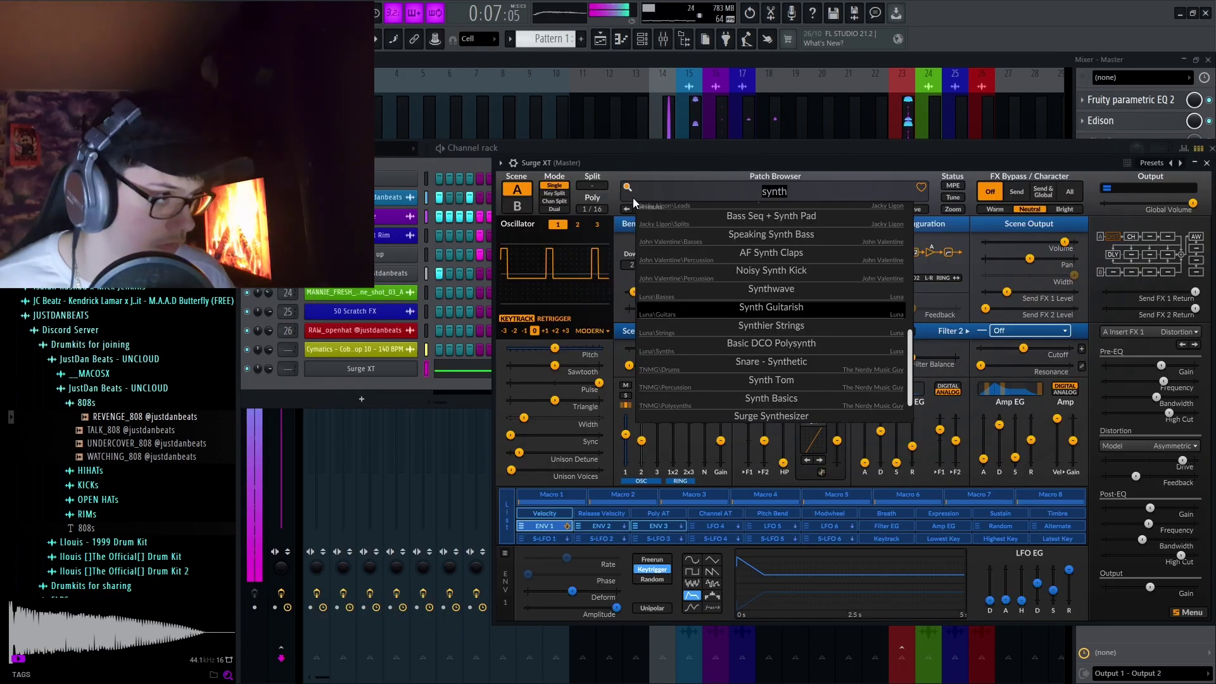
scroll(766, 369, down, 2)
click(777, 335)
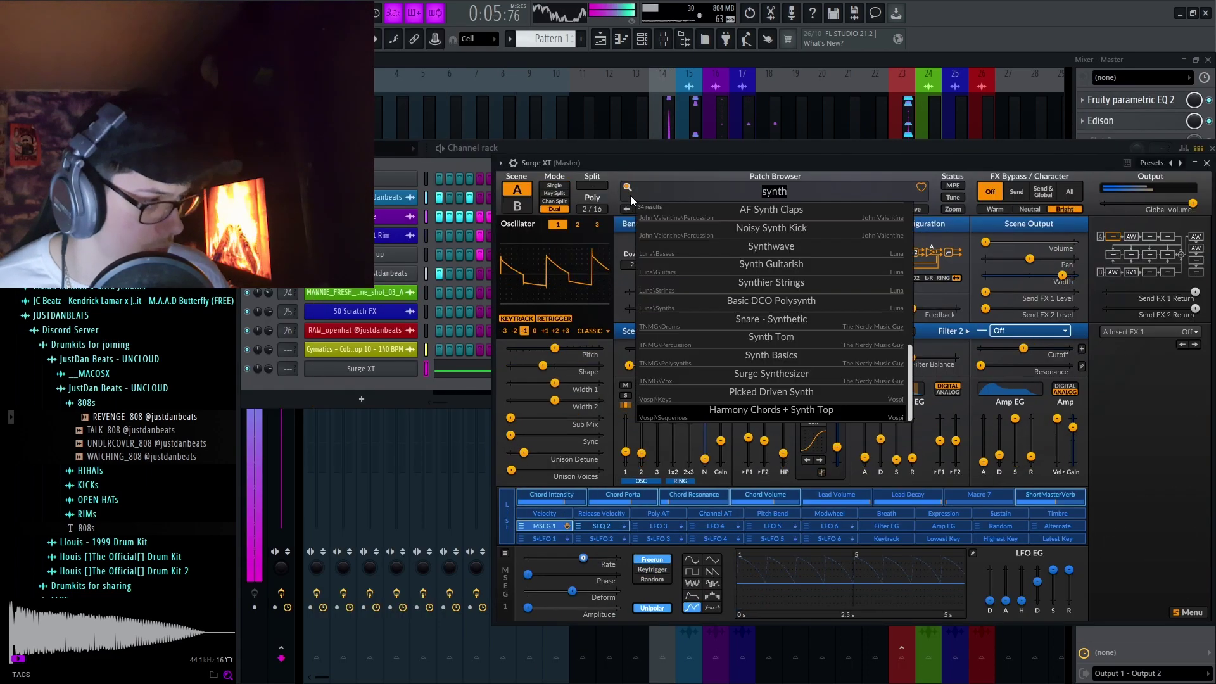
click(808, 395)
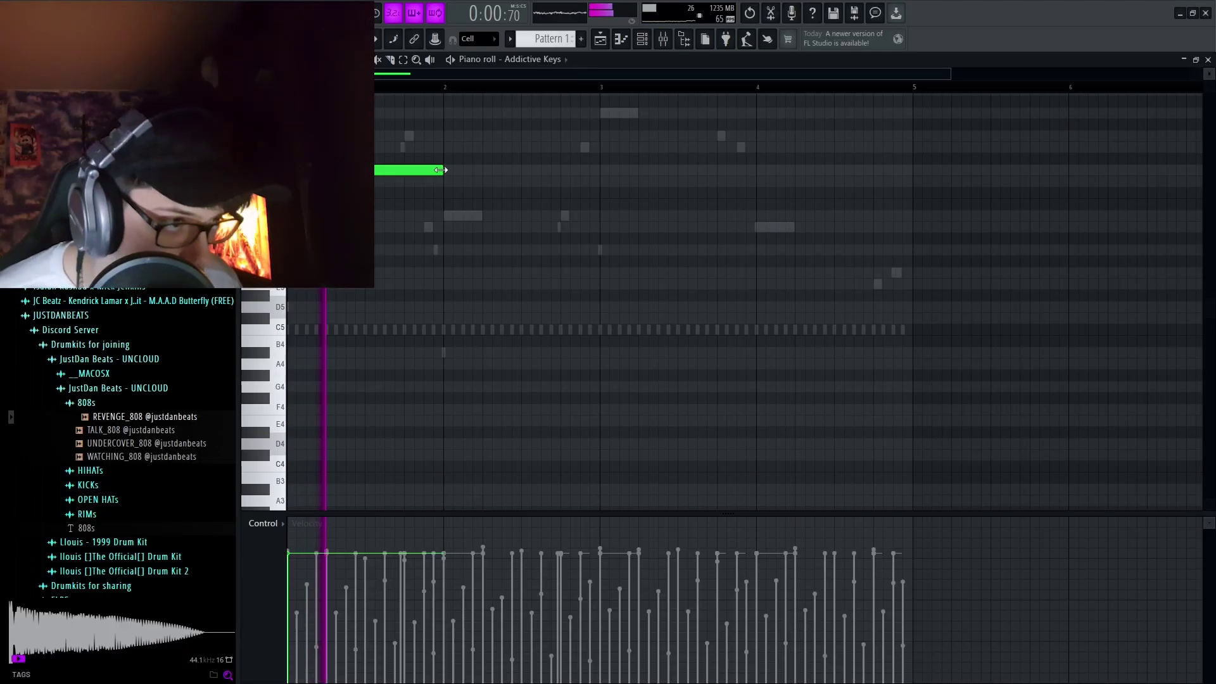
scroll(555, 257, up, 3)
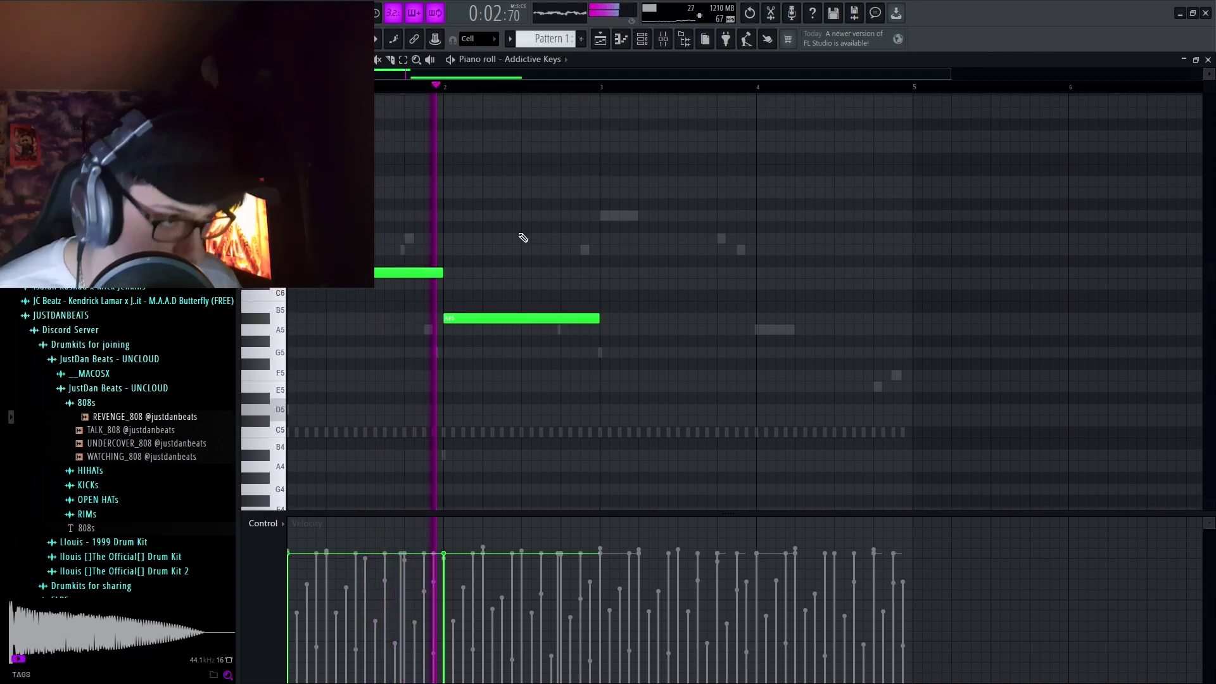
Place Addictive Keys piano notes at bars 3 and 4 and stack them into chords.
click(622, 217)
click(760, 329)
key(ctrl+a)
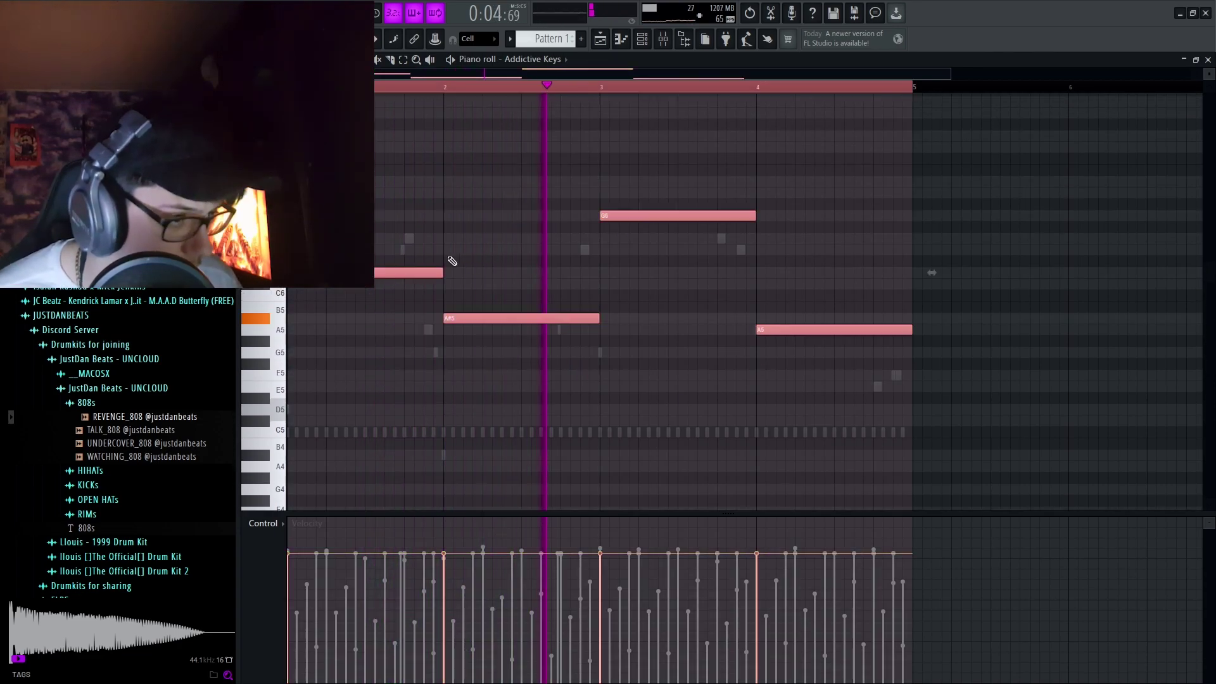
key(shift+Up)
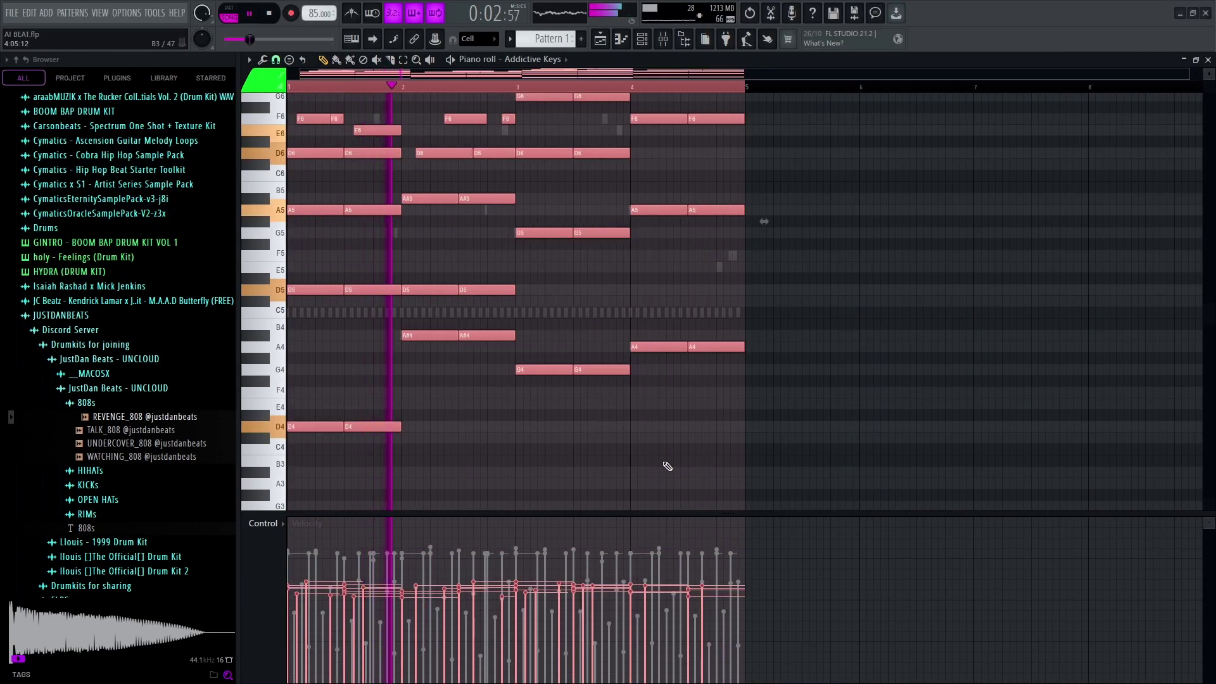
key(F6)
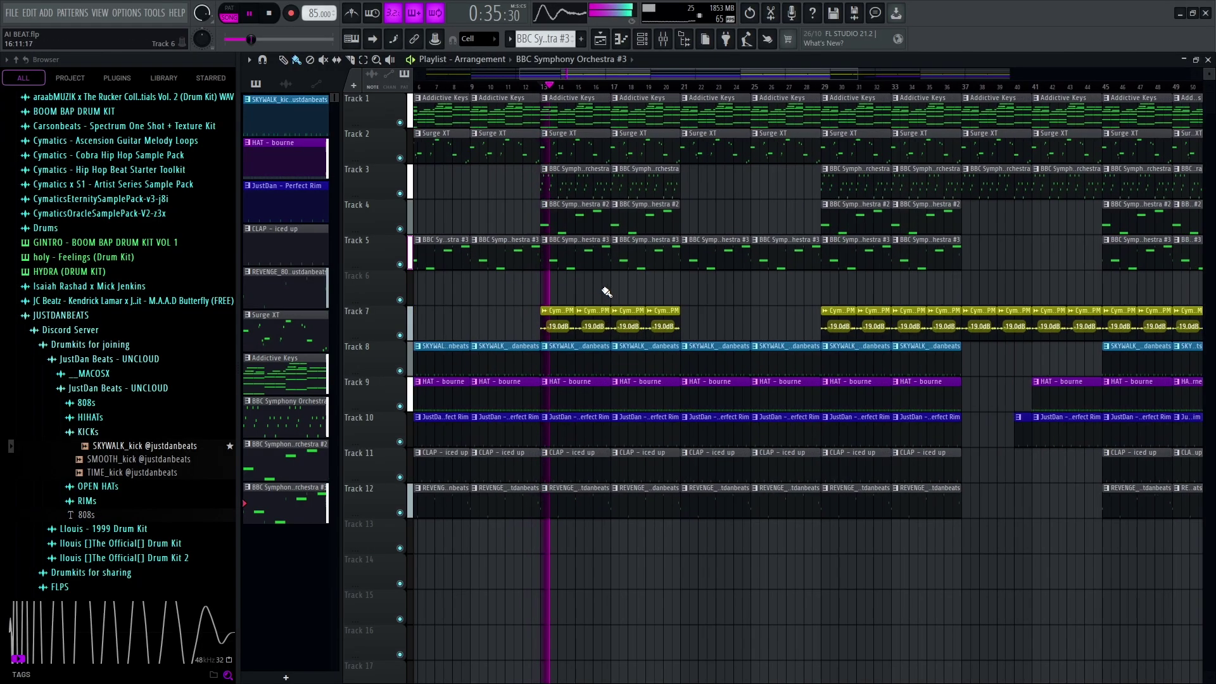
scroll(558, 284, up, 4)
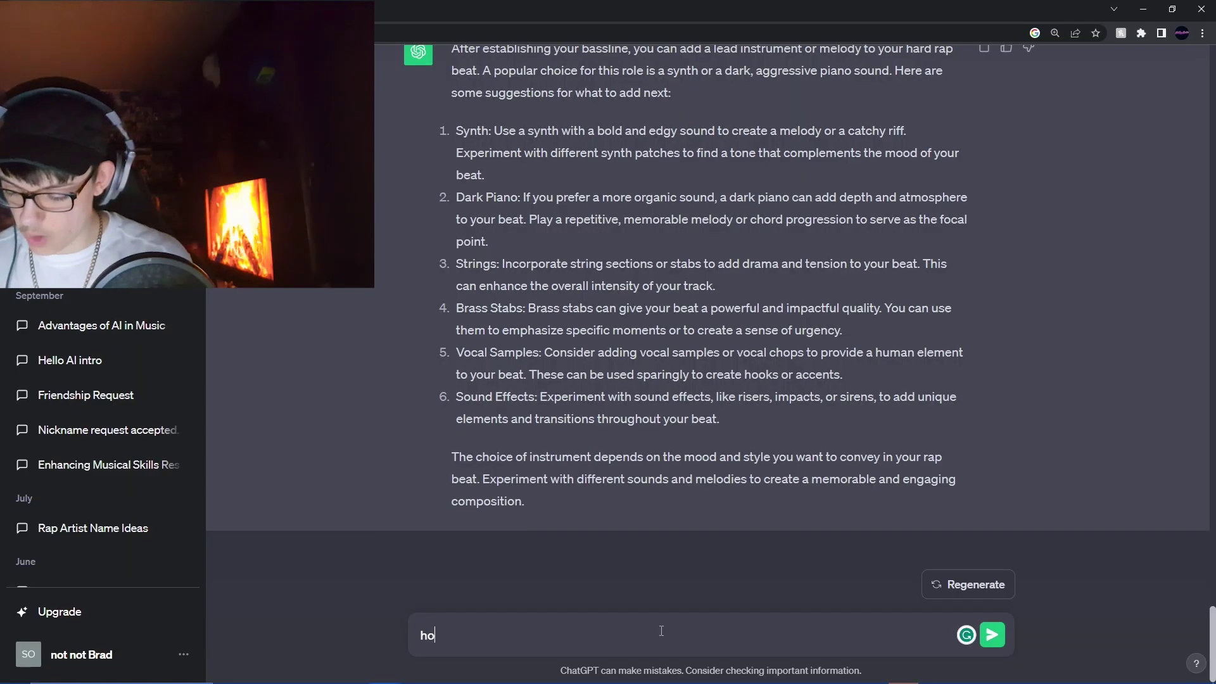
text(w should i)
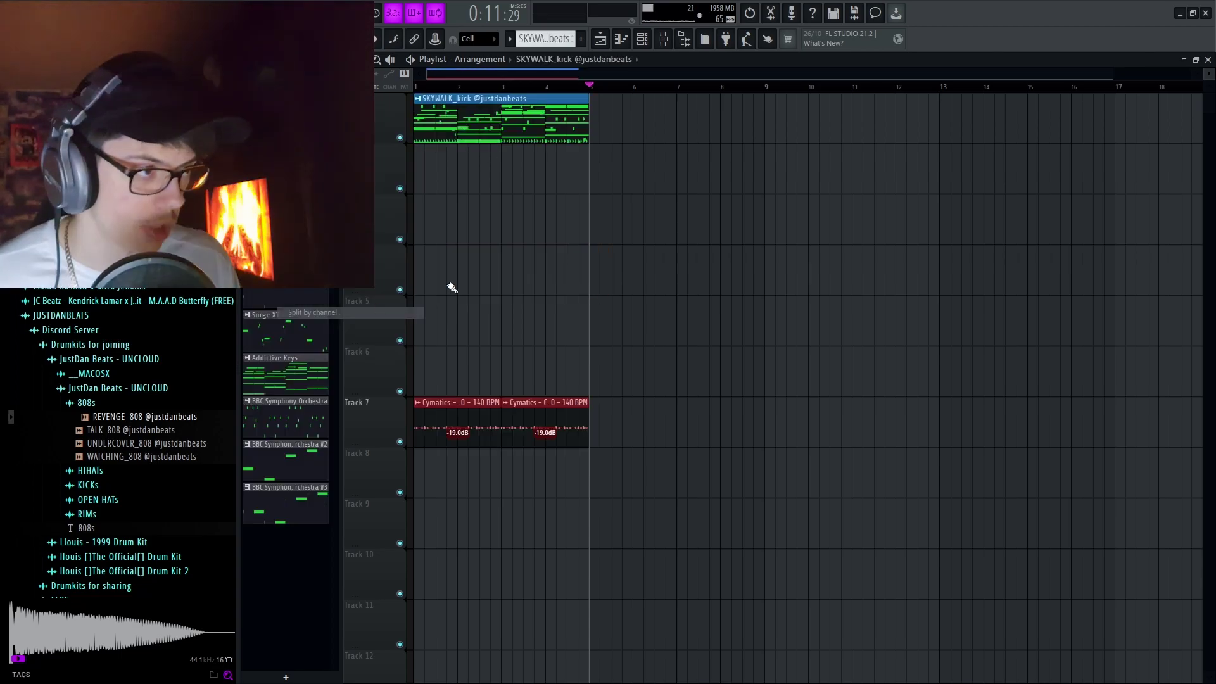
Move the SKYWALK_kick clip to around bar 10 and delete the drum clips in bars 1–4.
drag(469, 100, 845, 148)
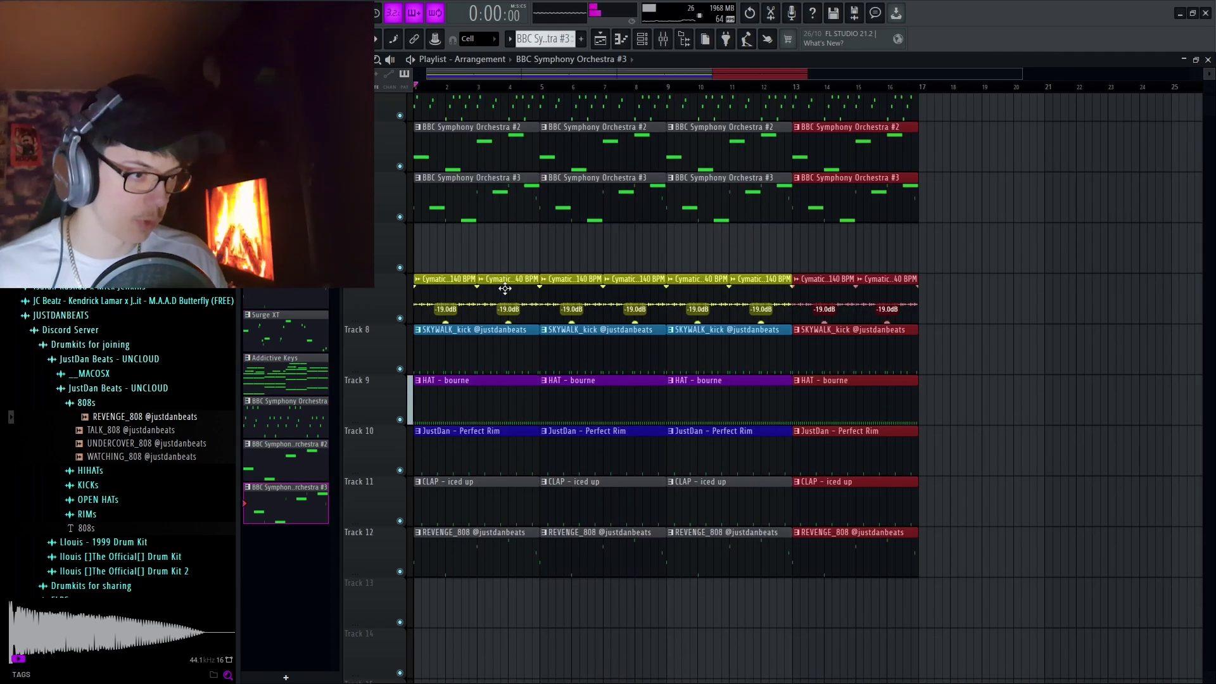
ctrl+drag(538, 333, 418, 571)
key(Delete)
scroll(453, 469, up, 1)
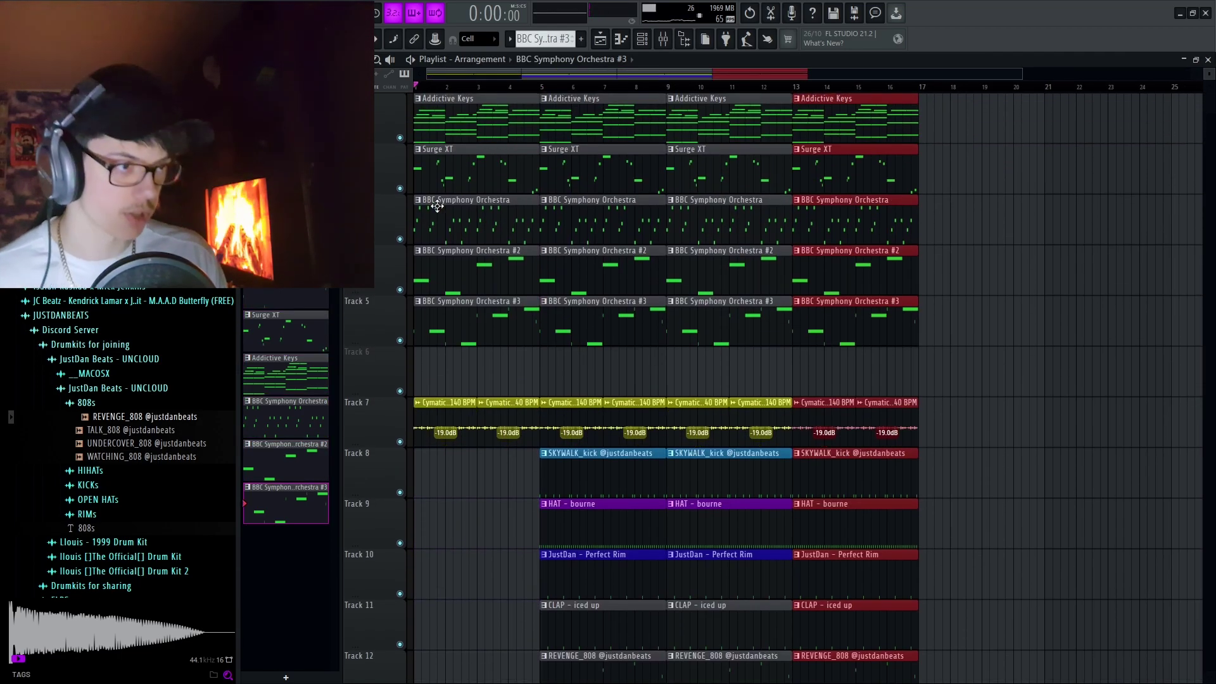
Check ChatGPT's arrangement advice, then remove an orchestra clip from the early bars.
key(alt+Tab)
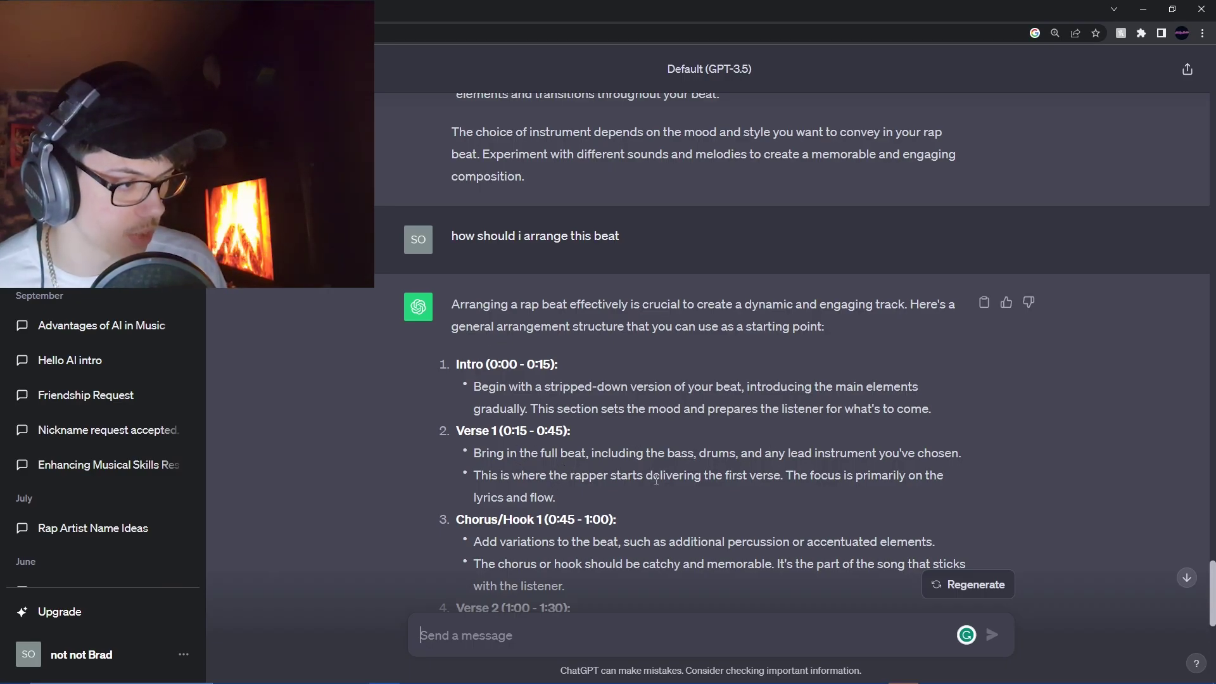
scroll(718, 463, down, 1)
key(alt+Tab)
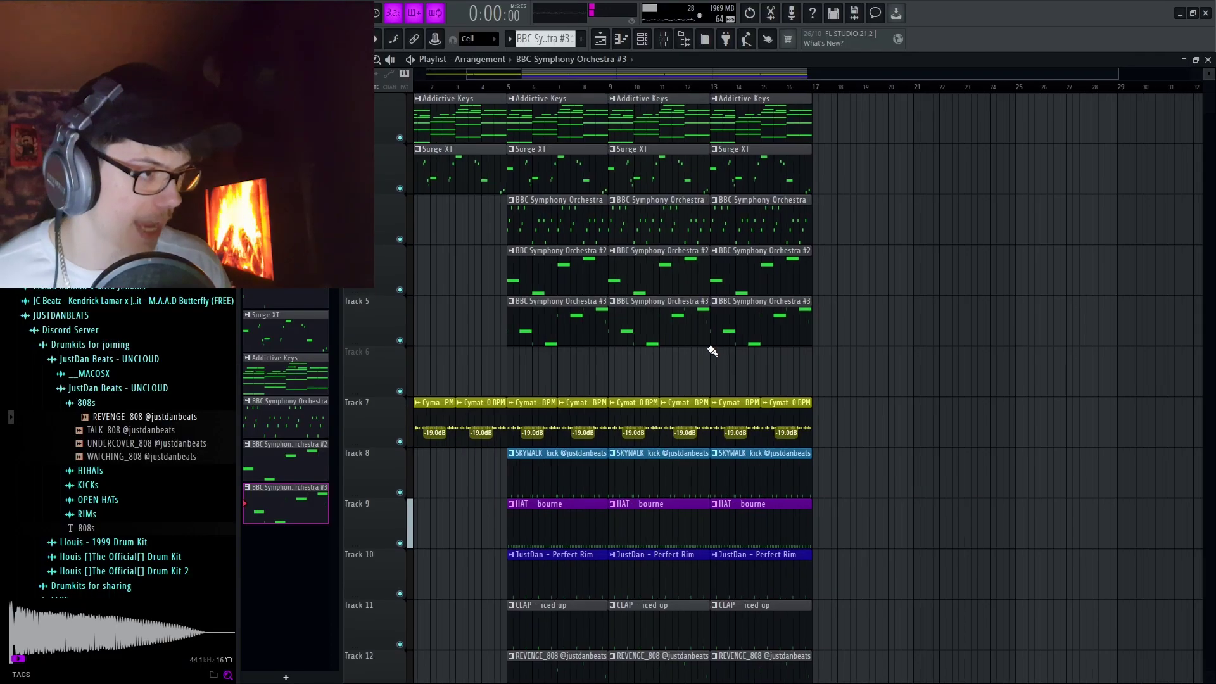
scroll(673, 212, down, 5)
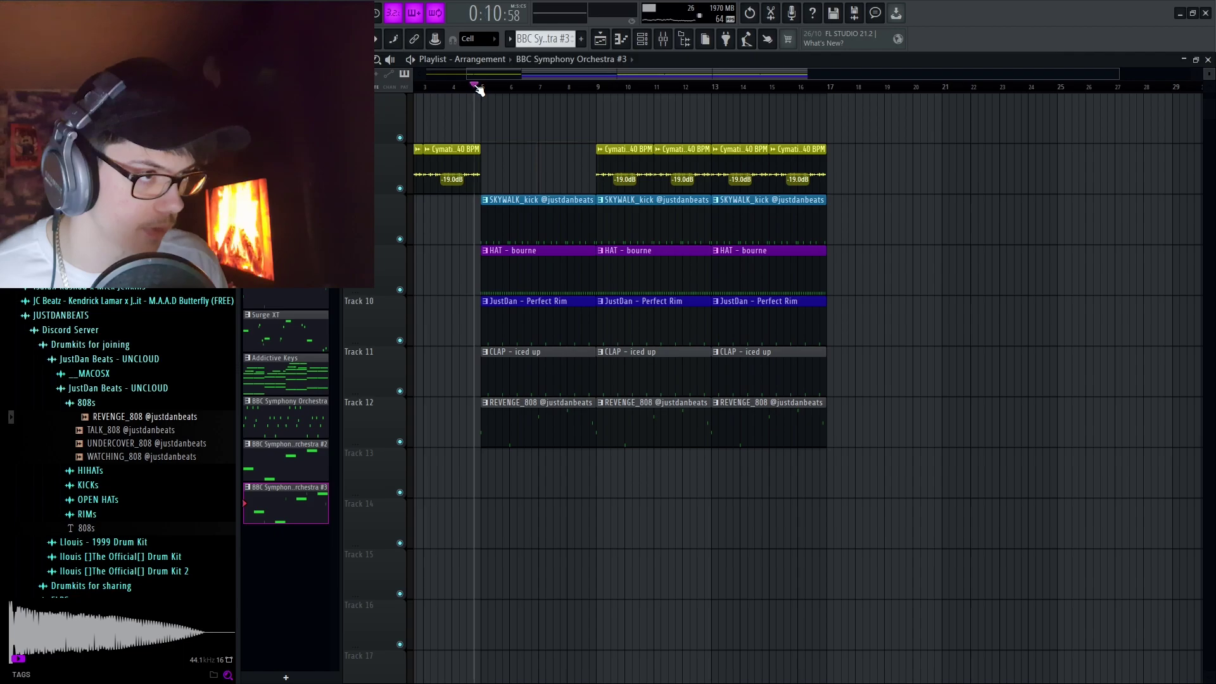
scroll(517, 284, up, 5)
right_click(527, 254)
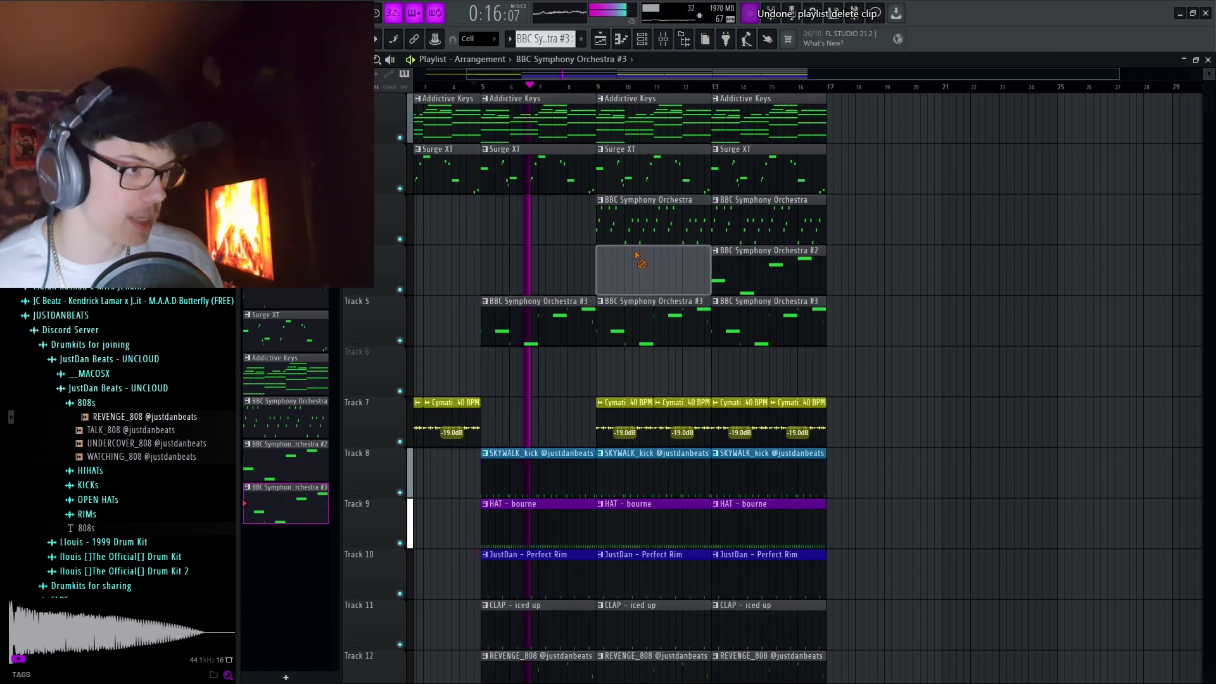
Remove another early orchestra clip and duplicate the keys, synth and orchestra clips further along.
right_click(654, 245)
key(alt+Tab)
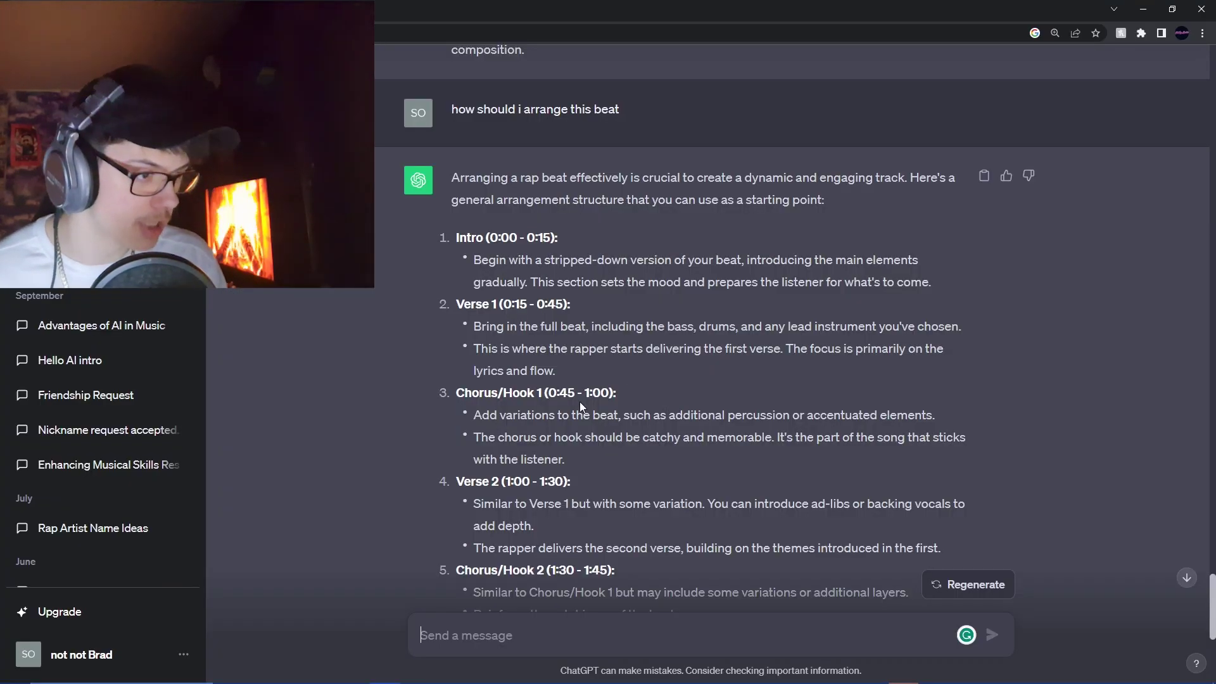
key(alt+Tab)
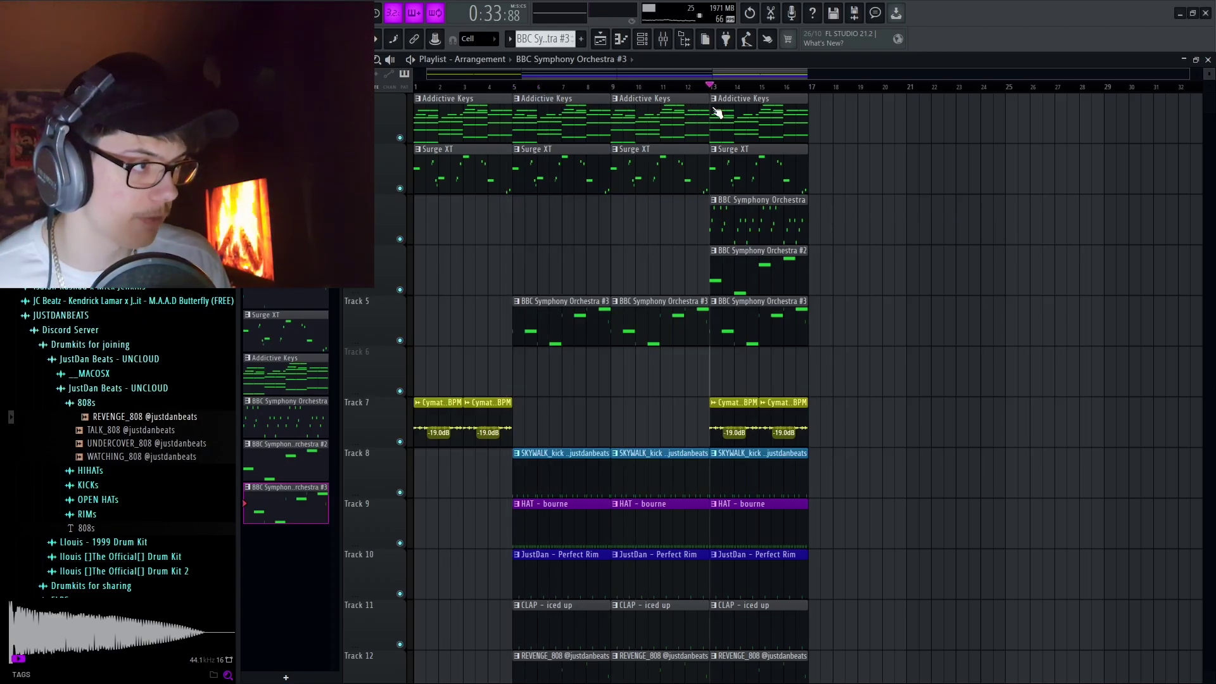
scroll(475, 190, down, 2)
scroll(475, 190, up, 2)
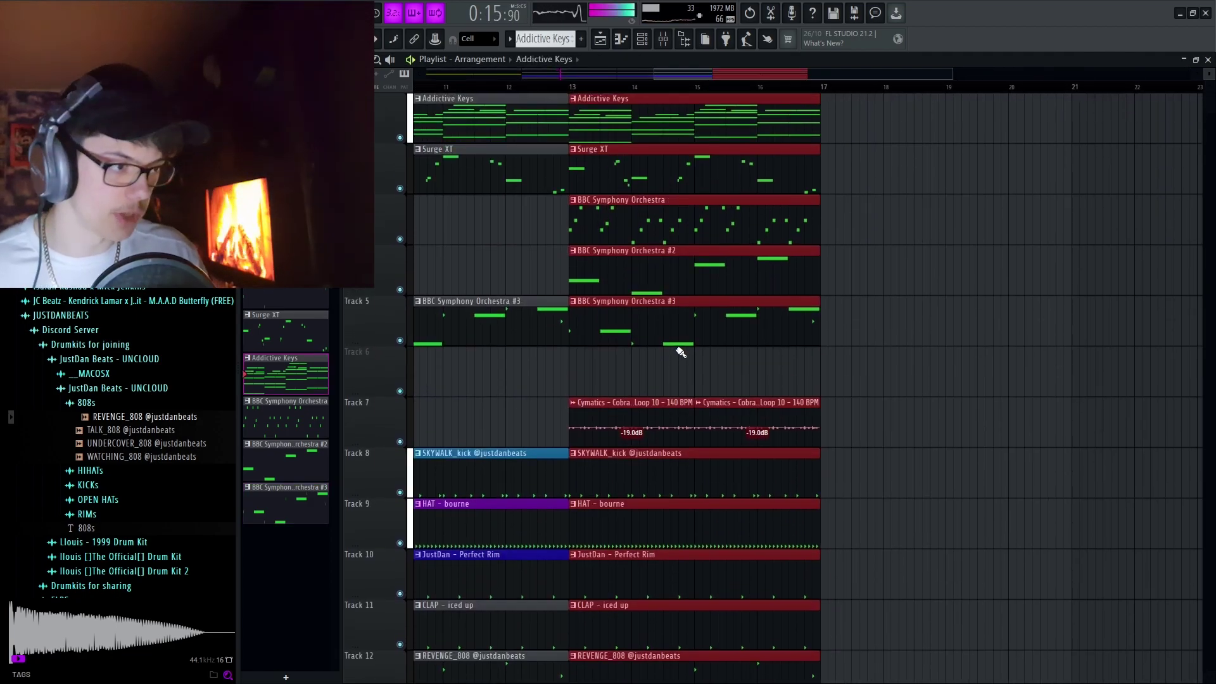
scroll(782, 117, down, 2)
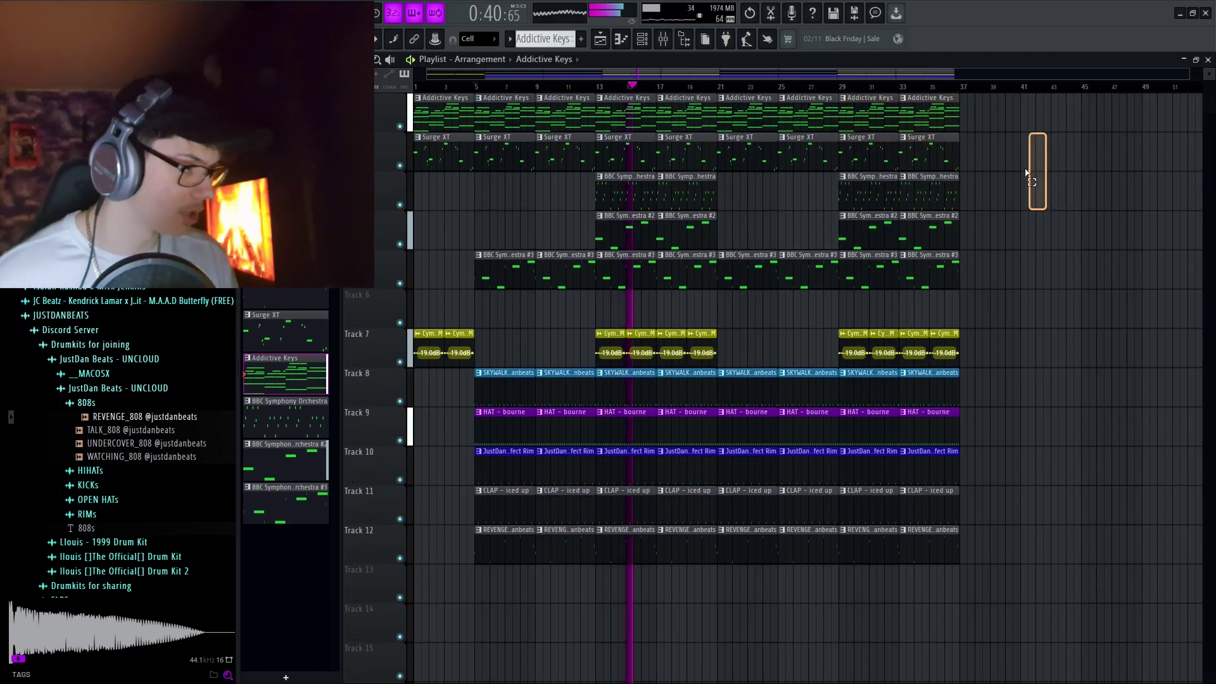
key(ctrl+b)
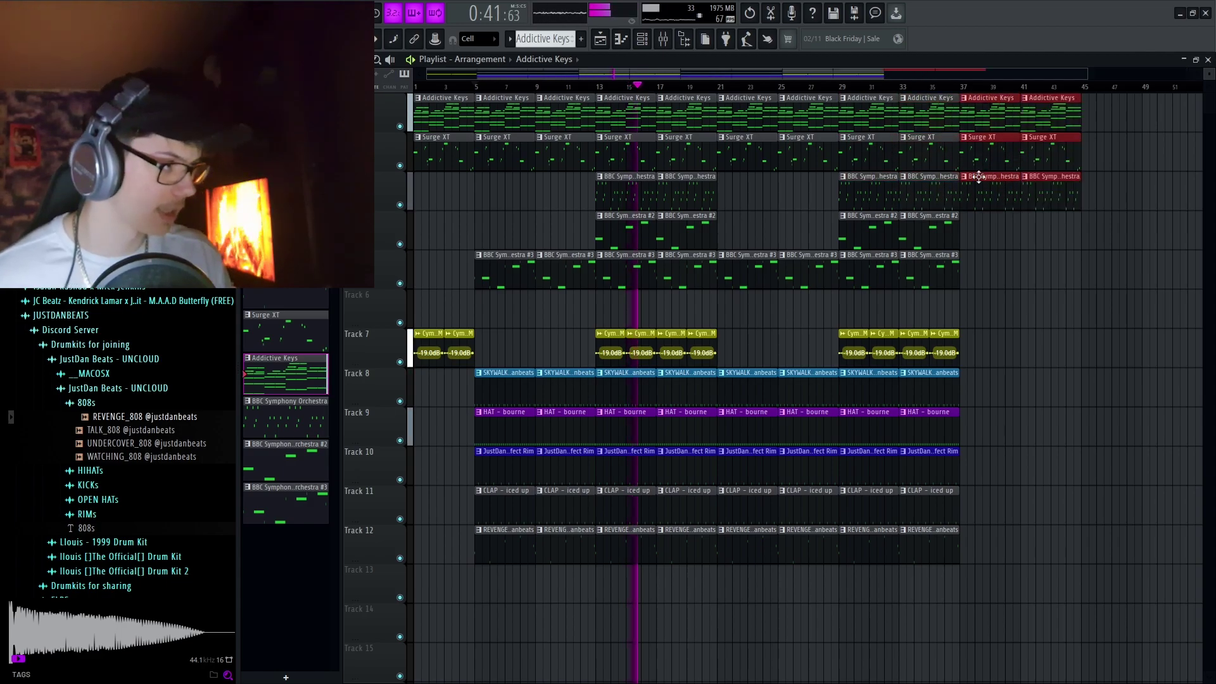